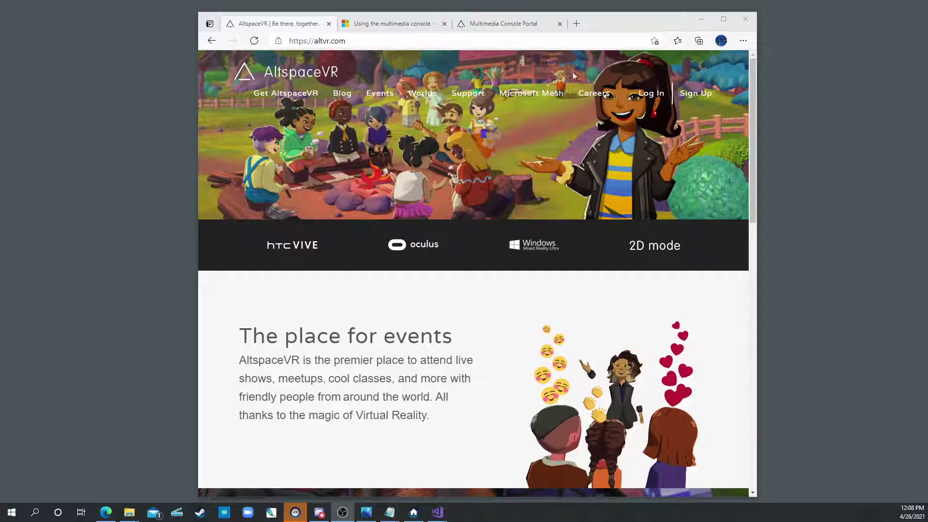
Step: Sign in to the AltspaceVR website with the saved credentials to reach Main Events
{"action": "left_click_drag", "start_coordinate": [612, 26], "coordinate": [609, 26]}
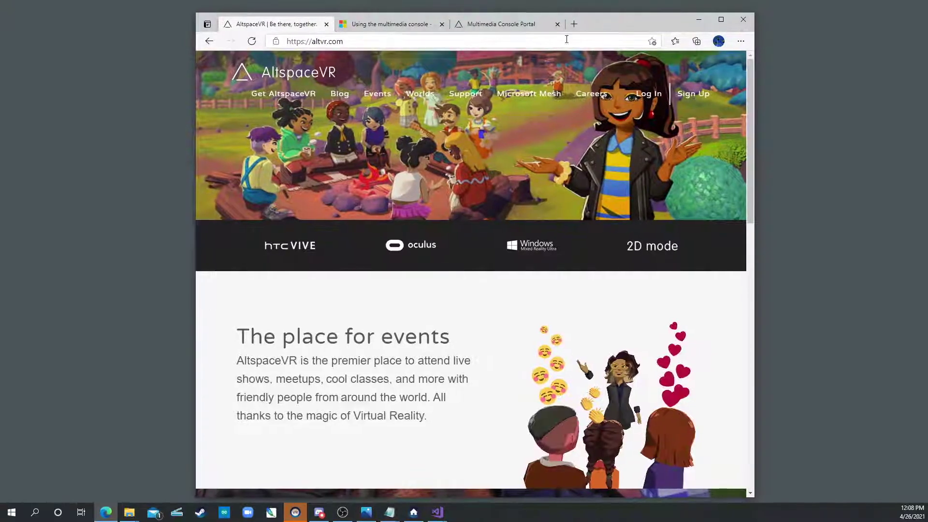
{"action": "left_click_drag", "start_coordinate": [345, 41], "coordinate": [285, 42]}
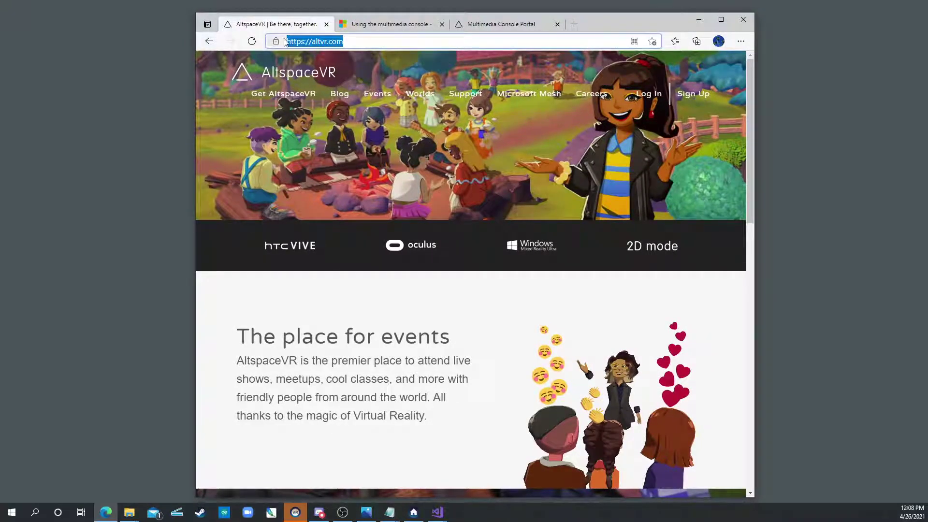
{"action": "left_click", "coordinate": [643, 97]}
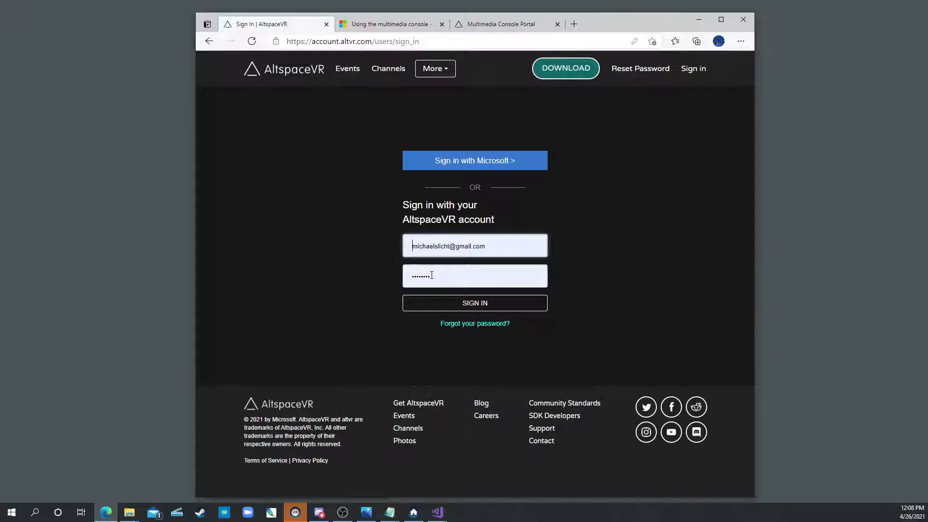
{"action": "left_click", "coordinate": [487, 306]}
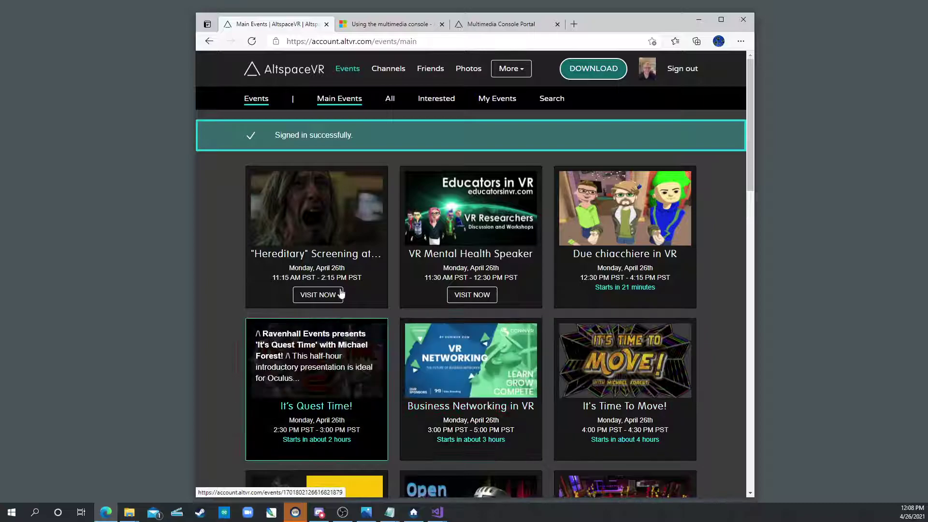
Step: Go through More > Worlds > My Worlds into the KHB universe and open the KHB Exhibit world
{"action": "left_click", "coordinate": [524, 71]}
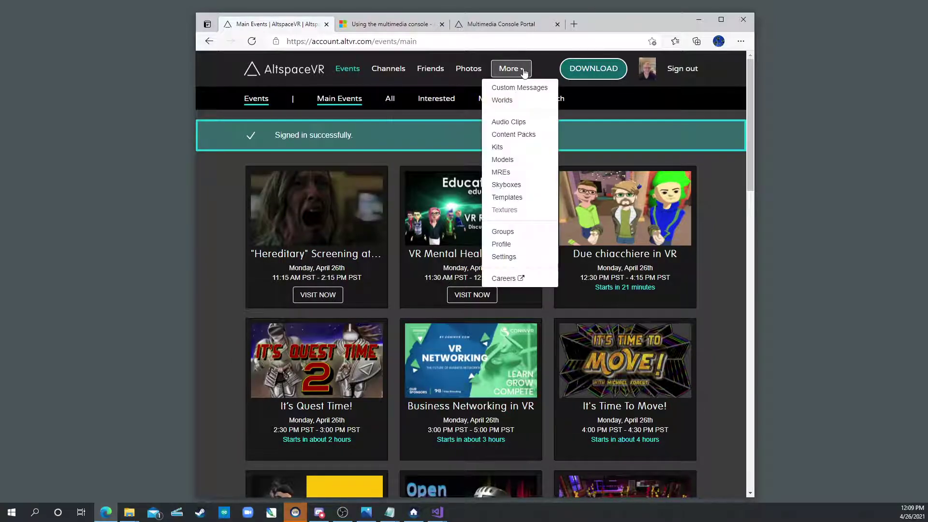
{"action": "left_click", "coordinate": [508, 101]}
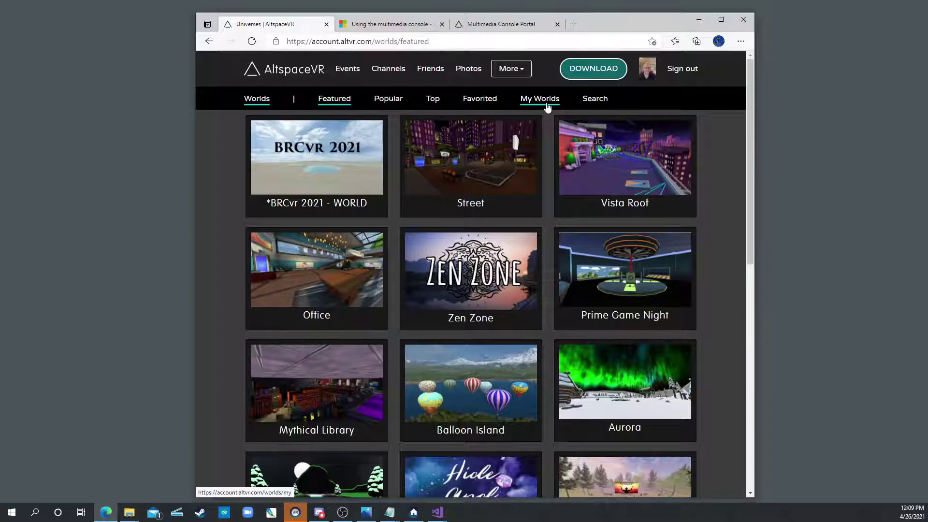
{"action": "left_click", "coordinate": [547, 106]}
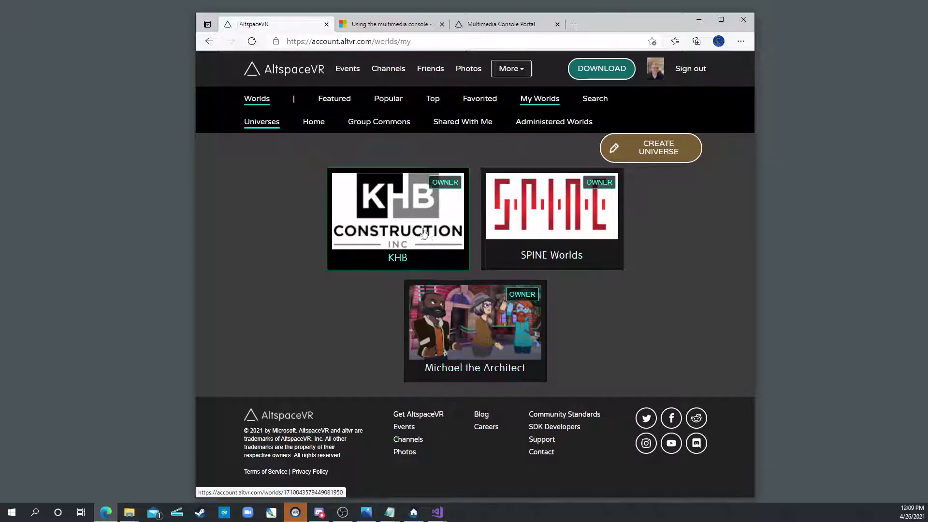
{"action": "left_click", "coordinate": [398, 207]}
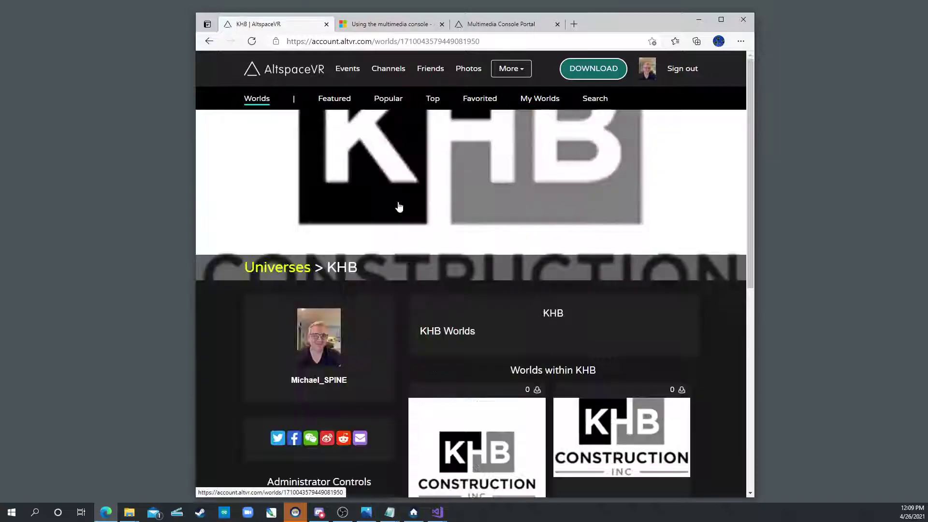
{"action": "scroll", "coordinate": [451, 237], "scroll_direction": "down", "scroll_amount": 4}
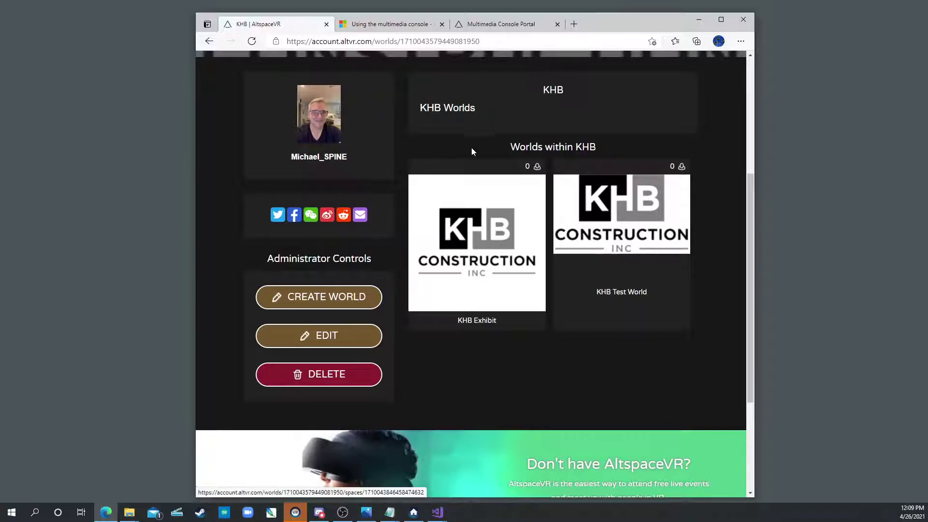
{"action": "left_click_drag", "start_coordinate": [475, 115], "coordinate": [419, 109]}
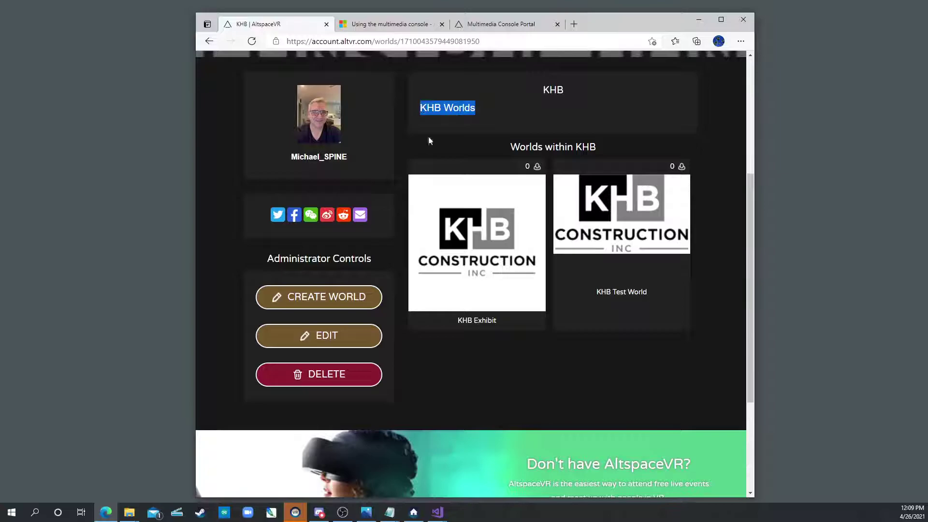
{"action": "left_click", "coordinate": [452, 238]}
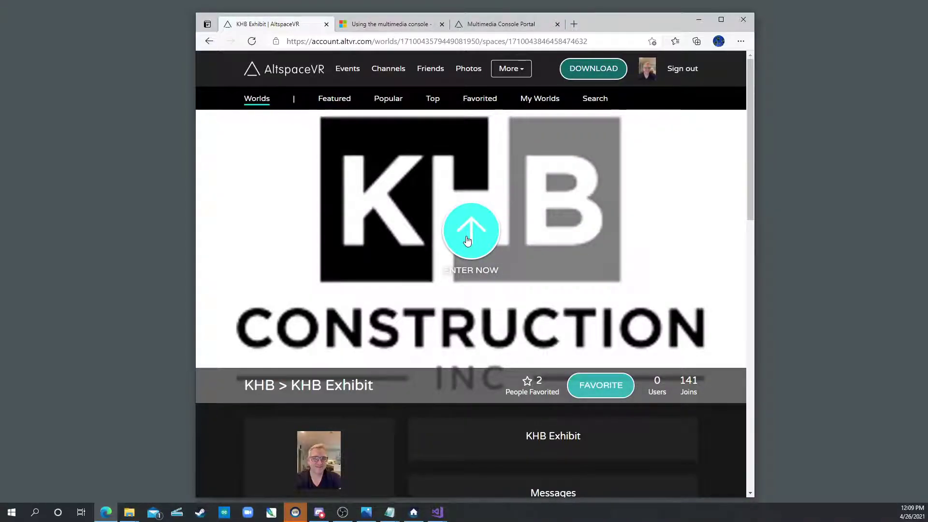
Step: Enter the KHB Exhibit world via ENTER NOW on the website and ENTER in the app
{"action": "left_click", "coordinate": [467, 240]}
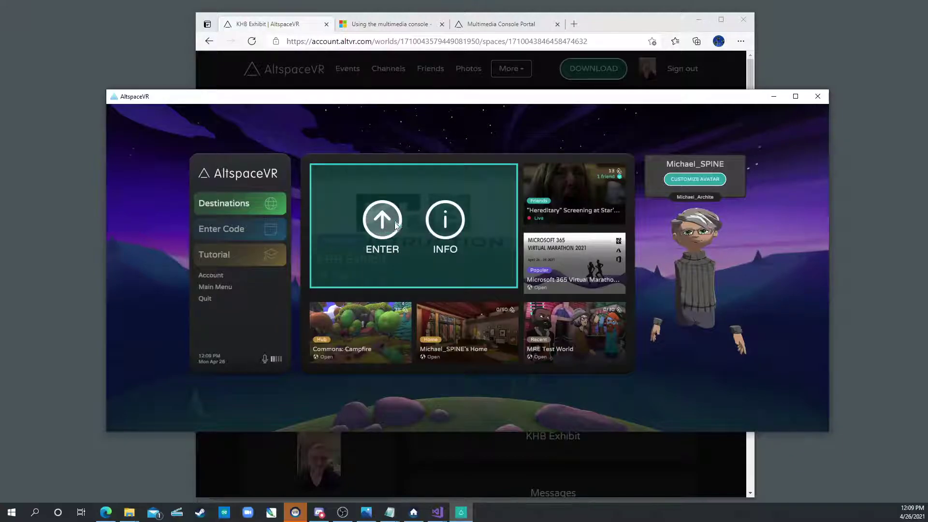
{"action": "left_click", "coordinate": [387, 223]}
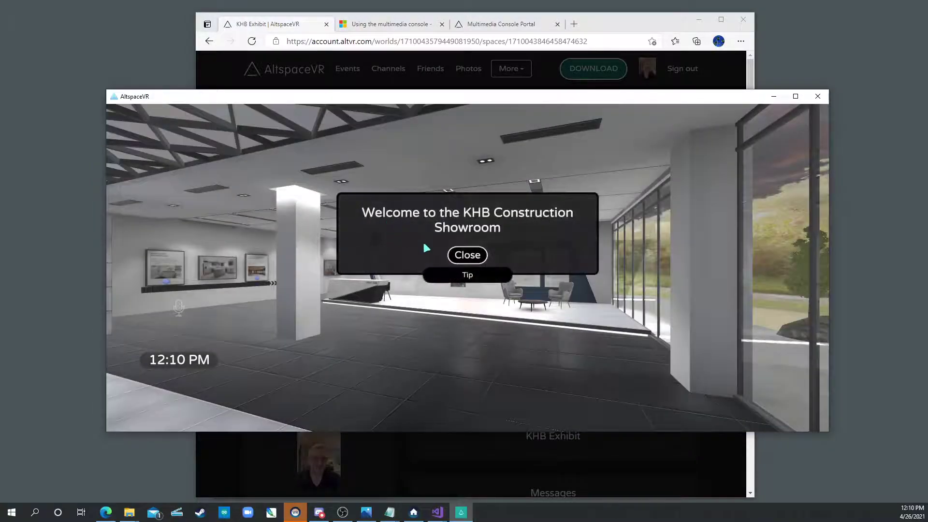
Step: Dismiss the showroom welcome message and look around to locate the KHB screen wall
{"action": "left_click", "coordinate": [467, 254]}
{"action": "key", "text": "Left"}
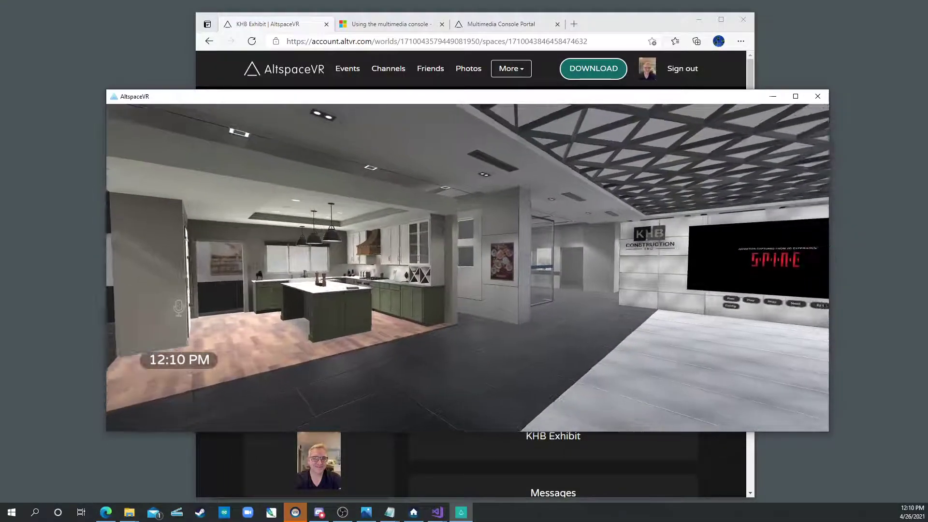
{"action": "key", "text": "Right"}
{"action": "key", "text": "Right"}
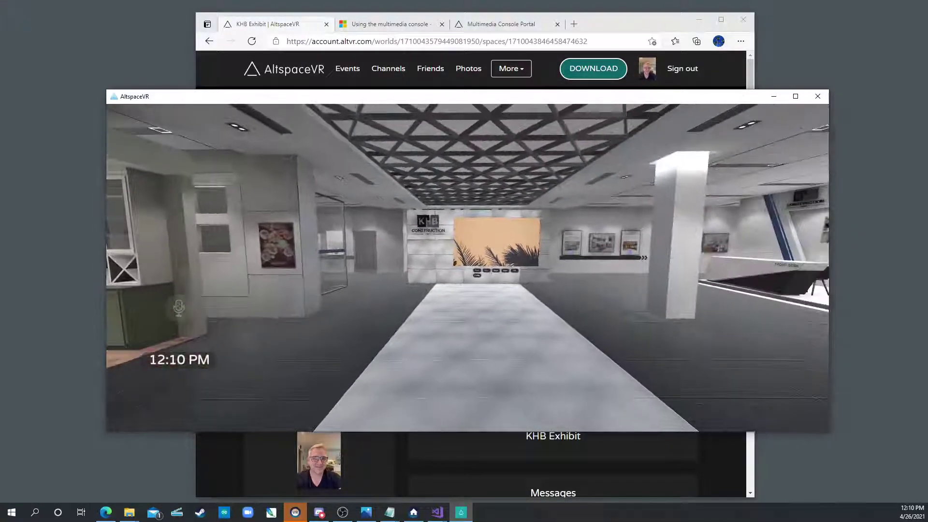
{"action": "key", "text": "Down"}
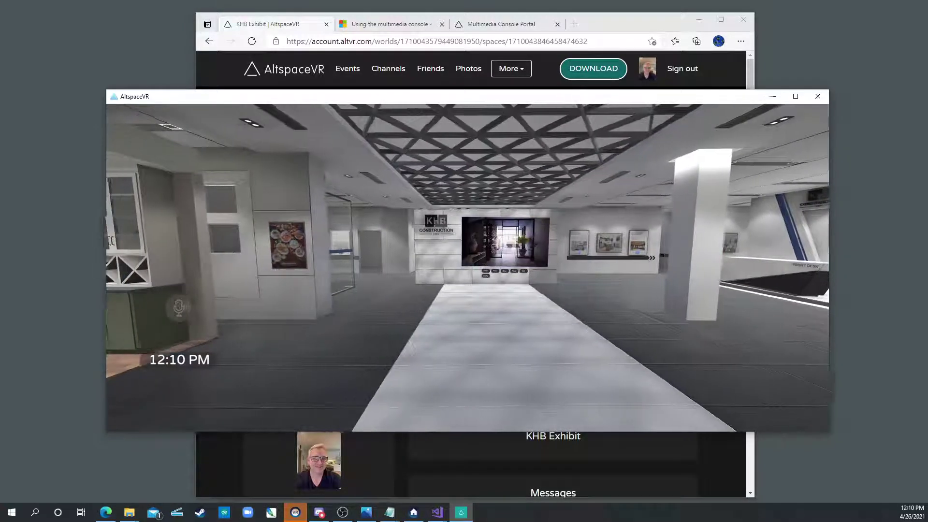
{"action": "key", "text": "Left"}
{"action": "key", "text": "Right"}
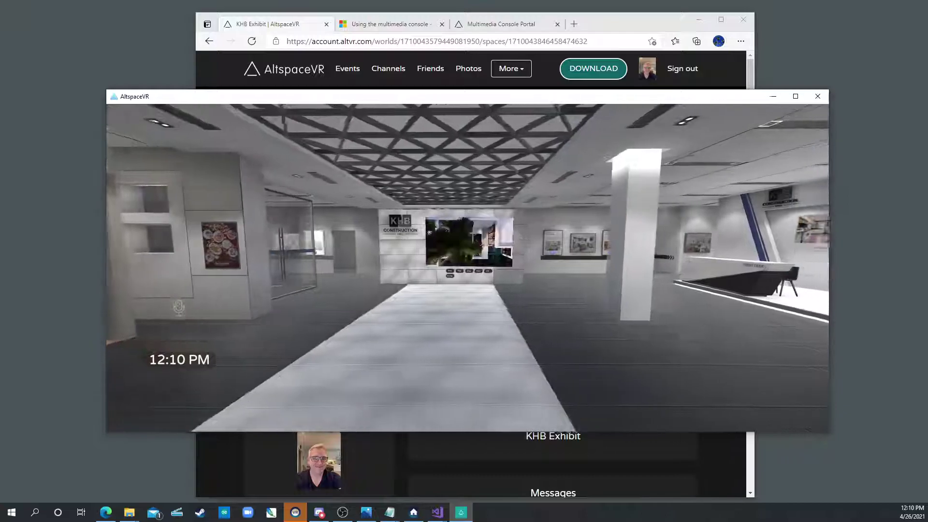
{"action": "key", "text": "Up"}
{"action": "key", "text": "Right"}
{"action": "key", "text": "Down"}
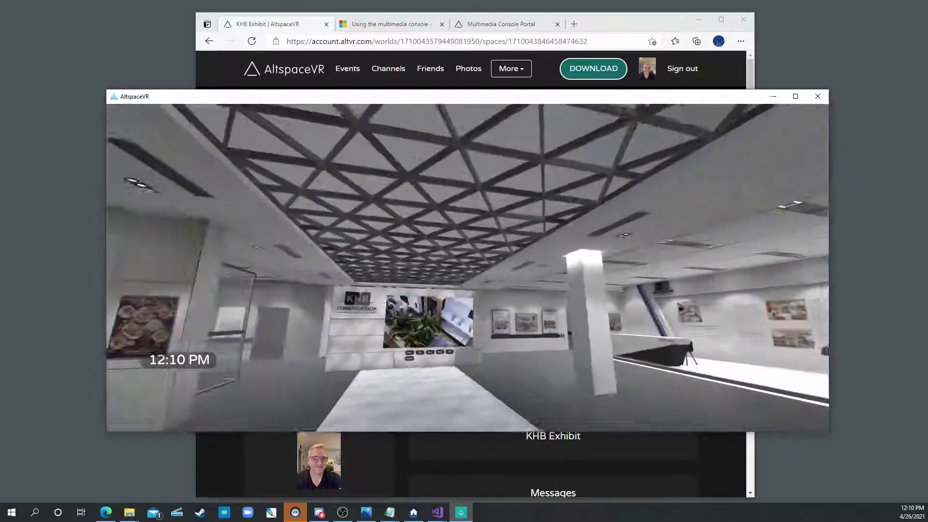
{"action": "key", "text": "Right"}
Step: Walk up to the media console screen until its Prev/Play/Stop/Next/Config buttons are in reach
{"action": "key", "text": "Up"}
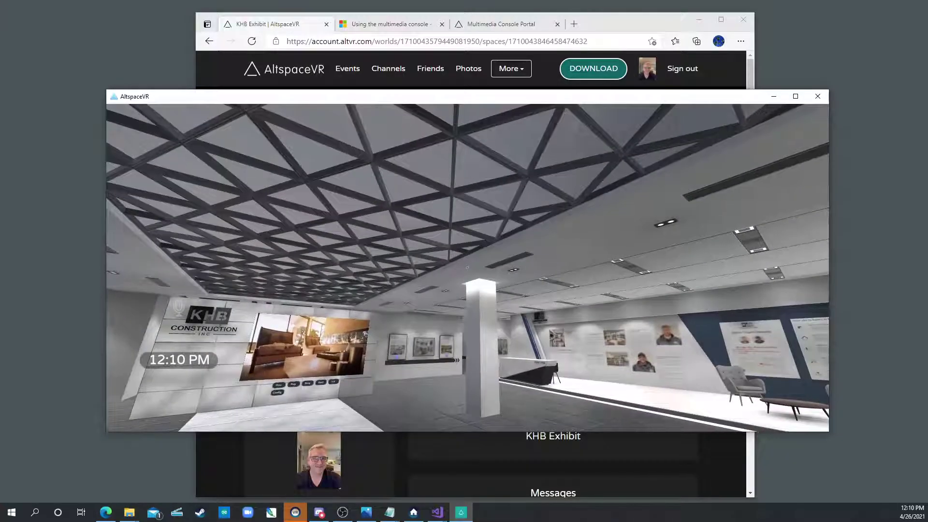
{"action": "key", "text": "Left"}
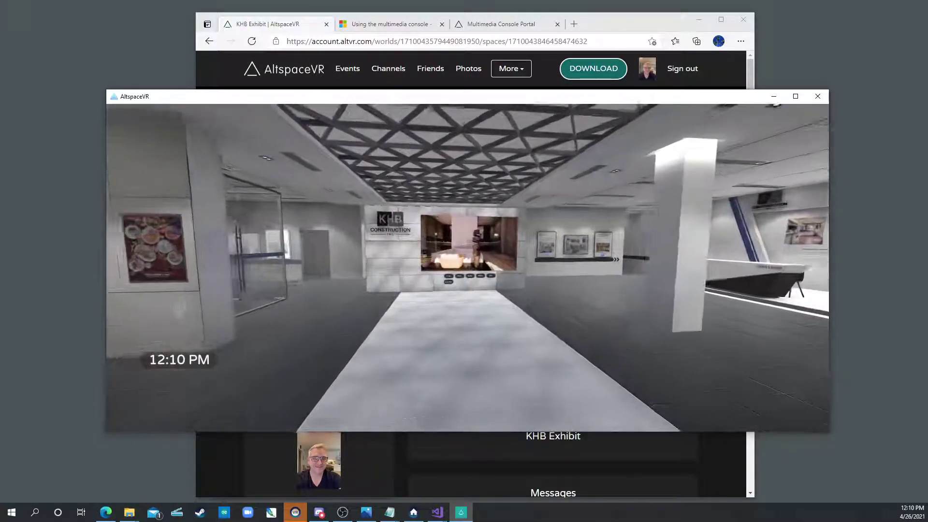
{"action": "key", "text": "Up"}
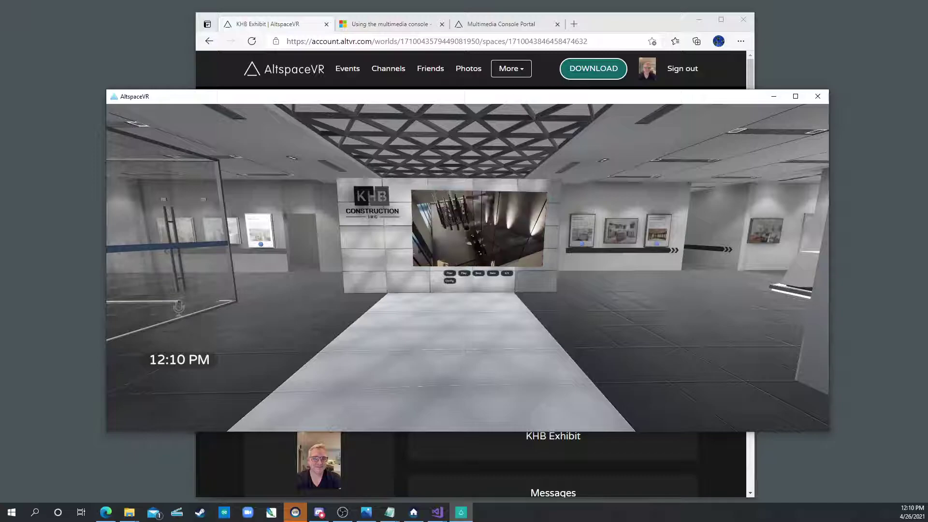
{"action": "key", "text": "Up"}
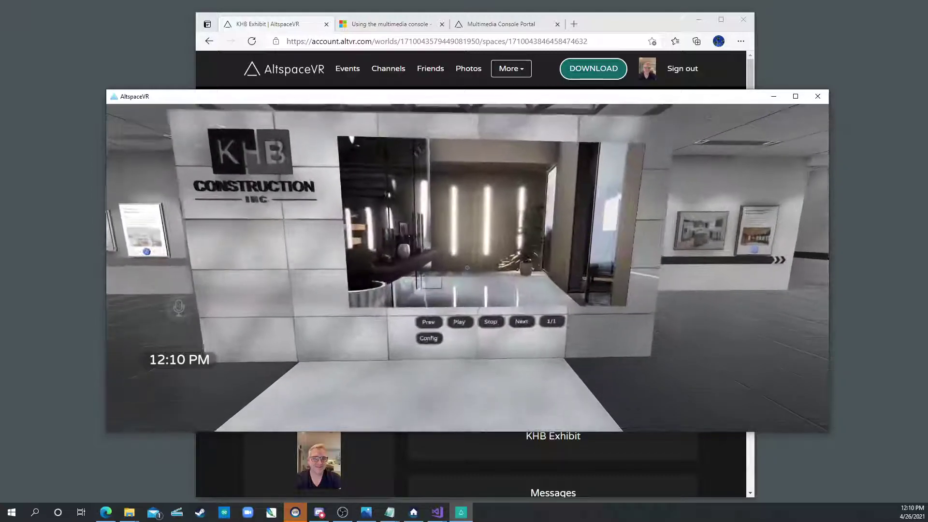
{"action": "key", "text": "Up"}
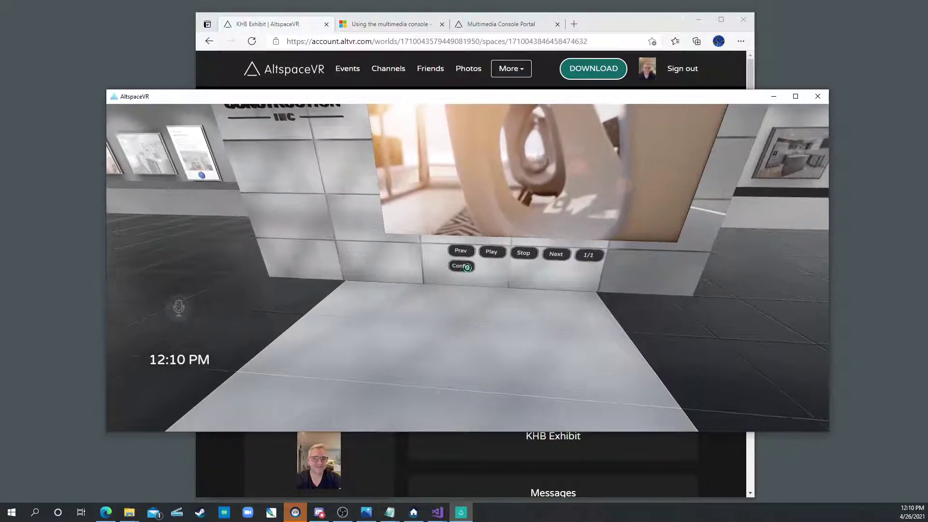
{"action": "key", "text": "Down"}
{"action": "key", "text": "Up"}
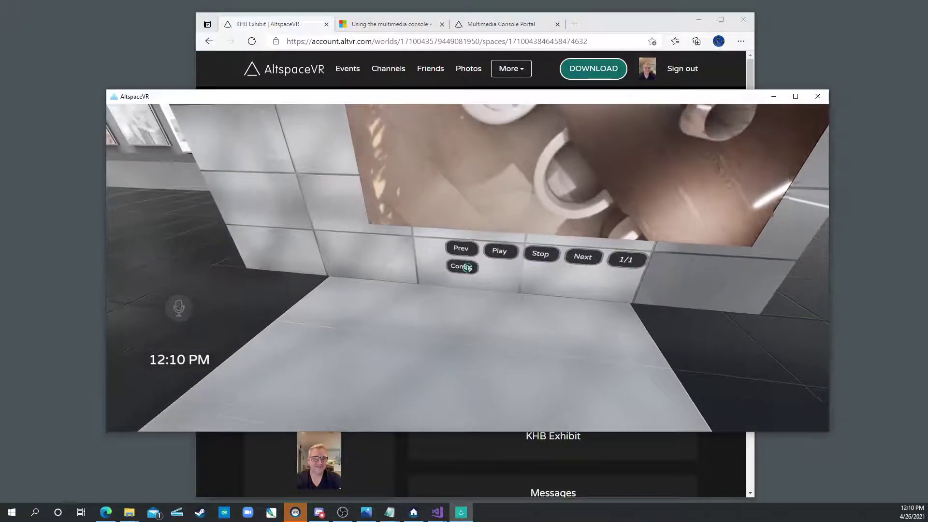
Step: Open the media console's Config prompt showing the code for the multimedia console website
{"action": "left_click", "coordinate": [460, 265]}
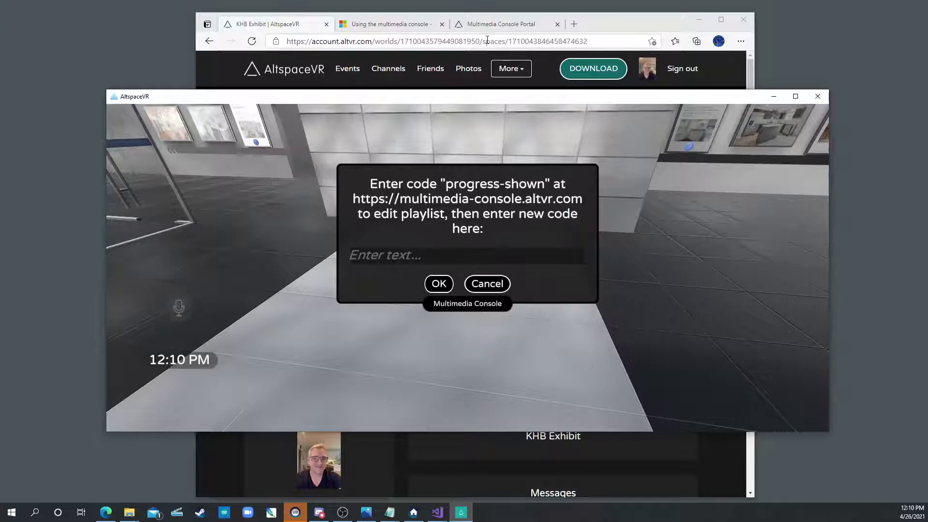
Step: In the portal, delete the asdf video, enable looping, keep auto start from beginning and Owner-only control
{"action": "left_click", "coordinate": [501, 26]}
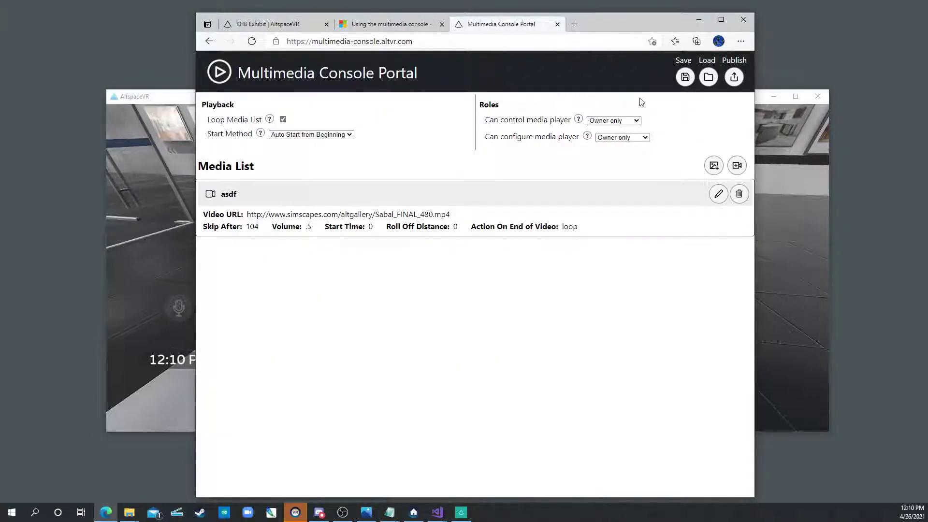
{"action": "left_click", "coordinate": [739, 194]}
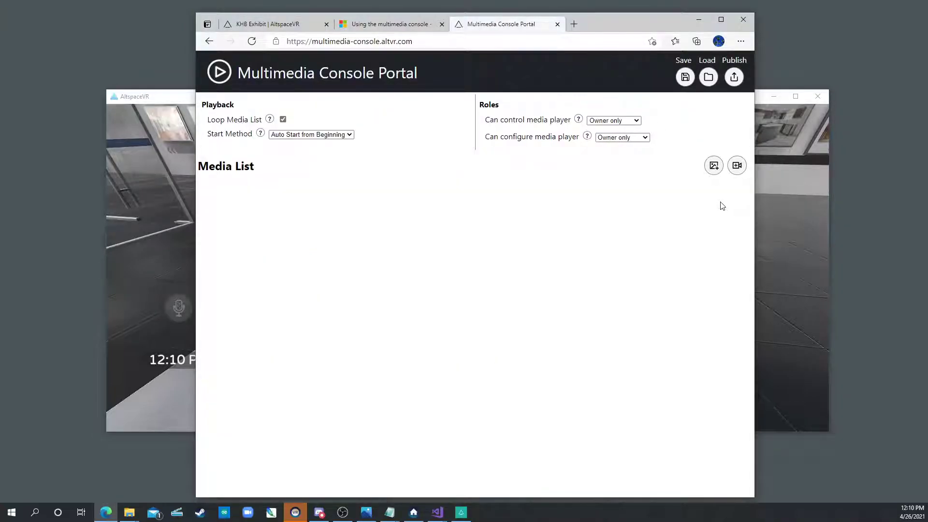
{"action": "left_click", "coordinate": [283, 120]}
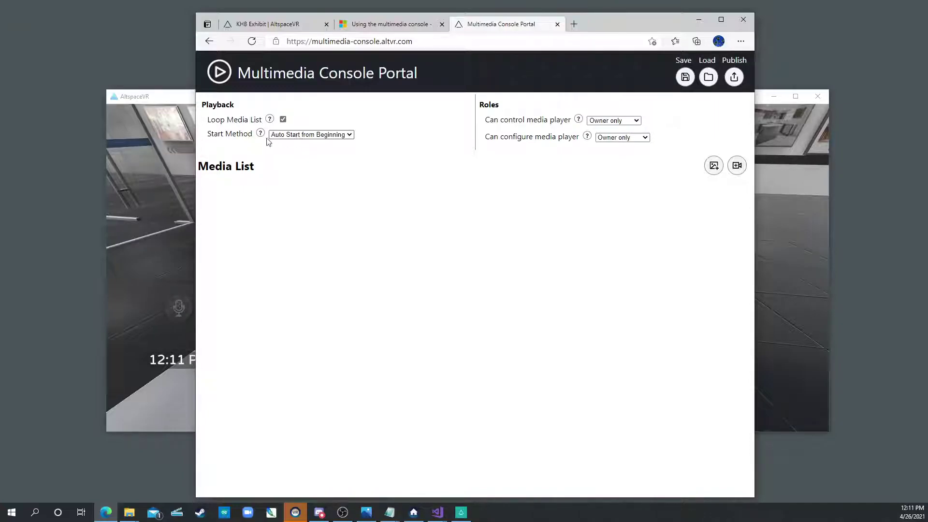
{"action": "left_click", "coordinate": [282, 135]}
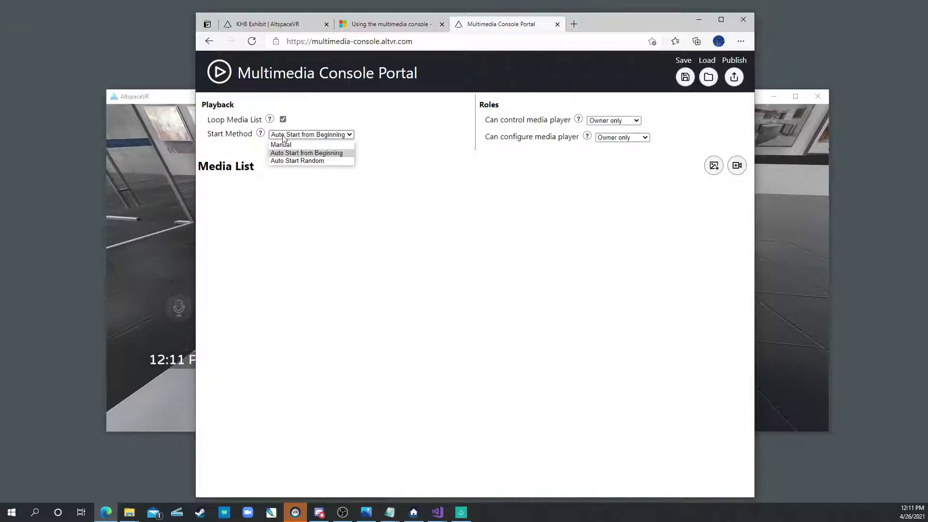
{"action": "left_click", "coordinate": [284, 136]}
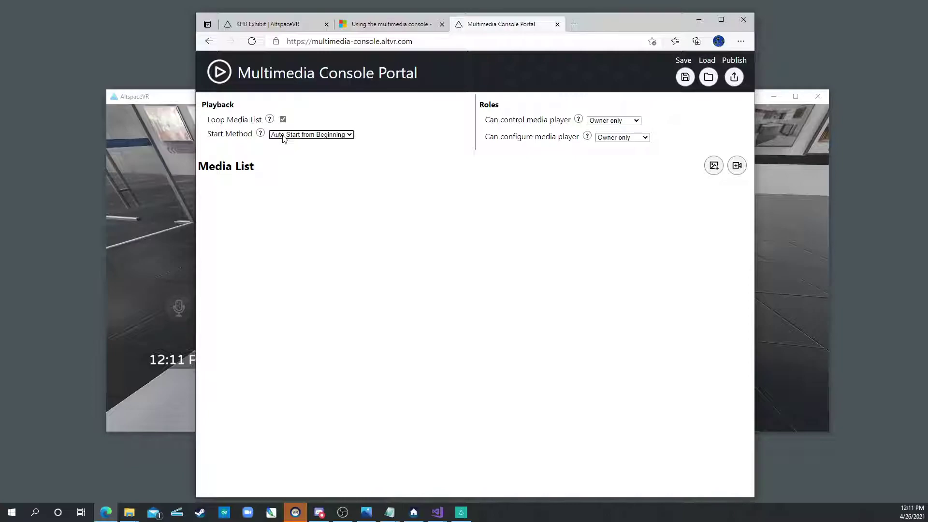
{"action": "left_click", "coordinate": [607, 125]}
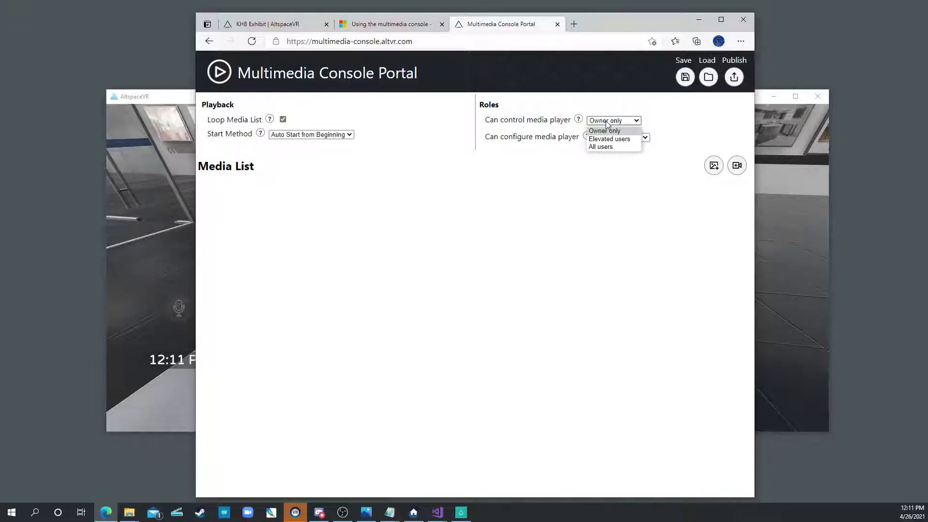
{"action": "left_click", "coordinate": [607, 124]}
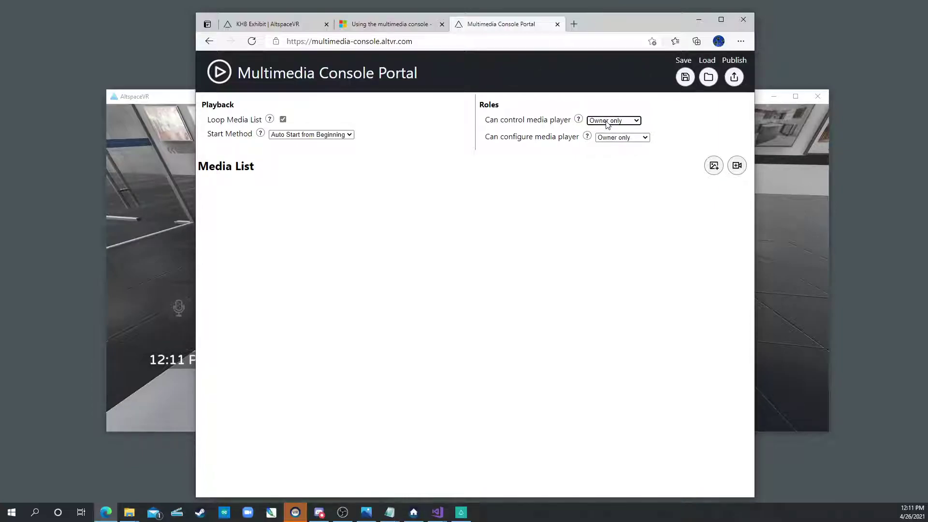
Step: Start a new video entry and select the Sabal_FINAL_480.mp4 URL line in Notepad
{"action": "left_click", "coordinate": [737, 166]}
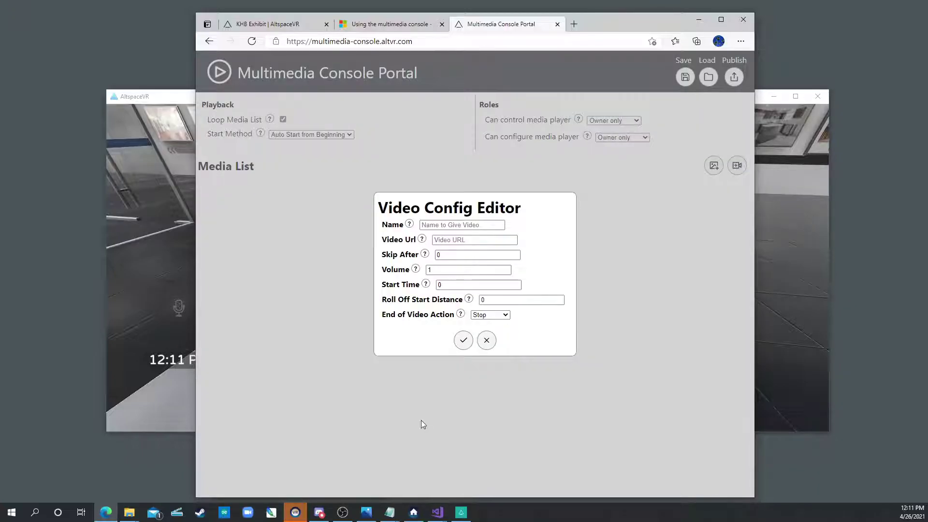
{"action": "mouse_move", "coordinate": [394, 515]}
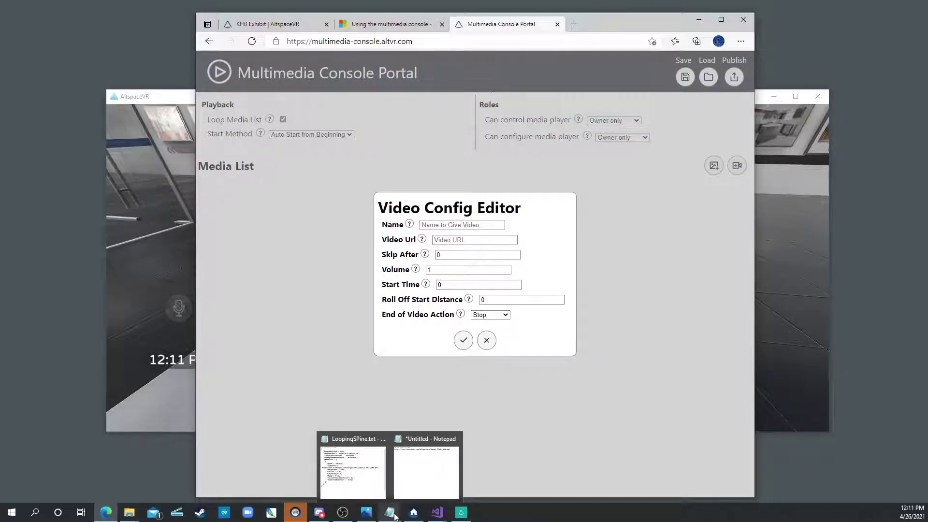
{"action": "left_click", "coordinate": [405, 486]}
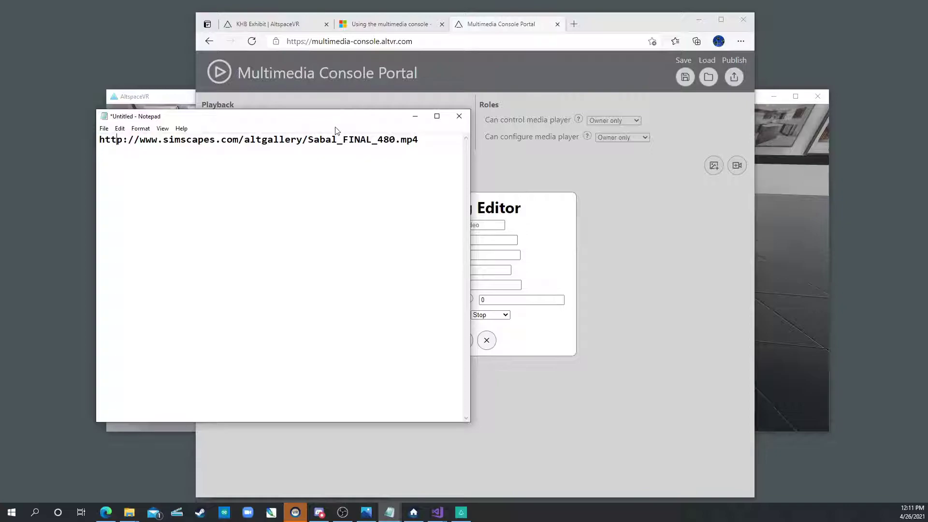
{"action": "left_click_drag", "start_coordinate": [336, 130], "coordinate": [535, 131]}
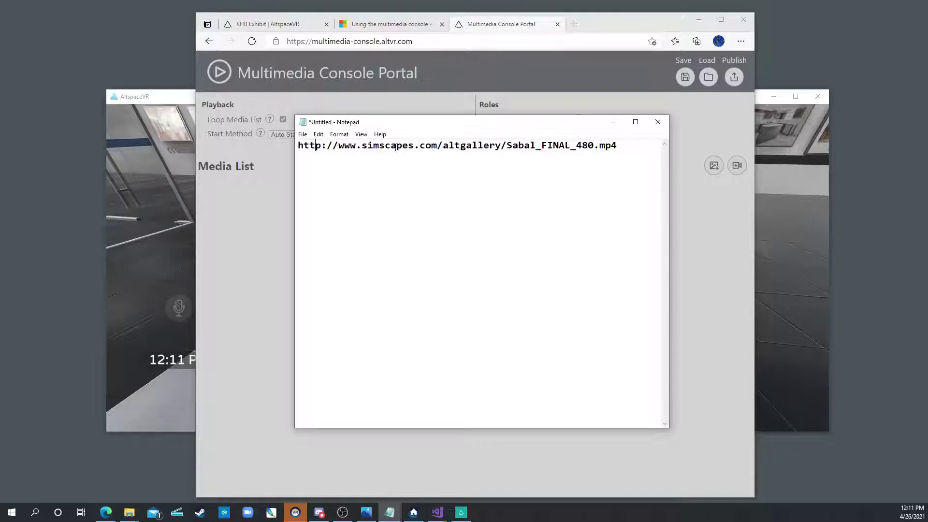
{"action": "left_click_drag", "start_coordinate": [414, 146], "coordinate": [362, 147]}
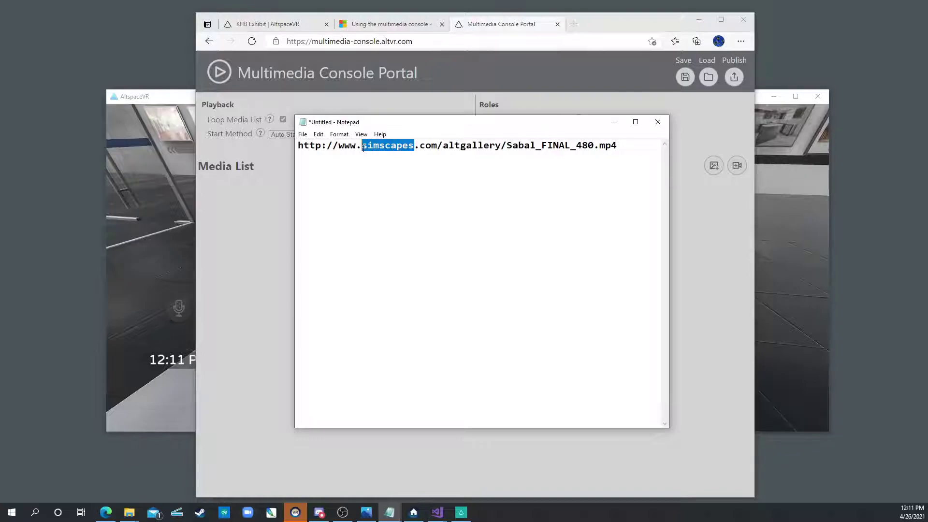
{"action": "left_click_drag", "start_coordinate": [630, 147], "coordinate": [300, 147]}
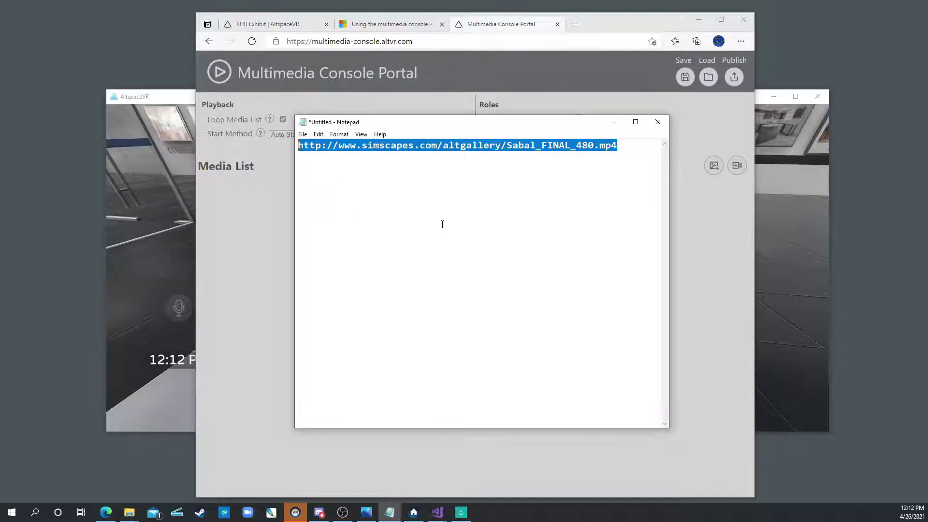
Step: Name the new video Video1 and paste the Sabal_FINAL_480.mp4 link as its Video Url
{"action": "left_click", "coordinate": [604, 26]}
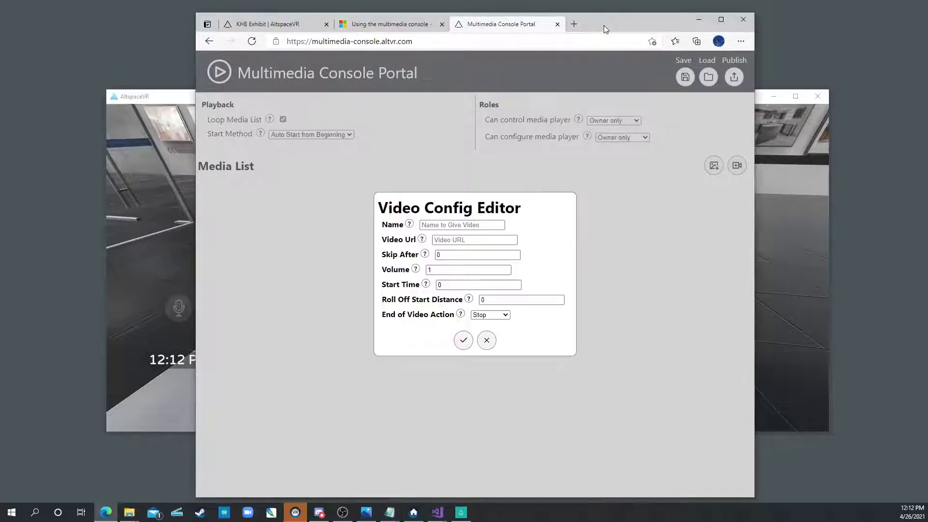
{"action": "left_click", "coordinate": [443, 225]}
{"action": "type", "text": "Video"}
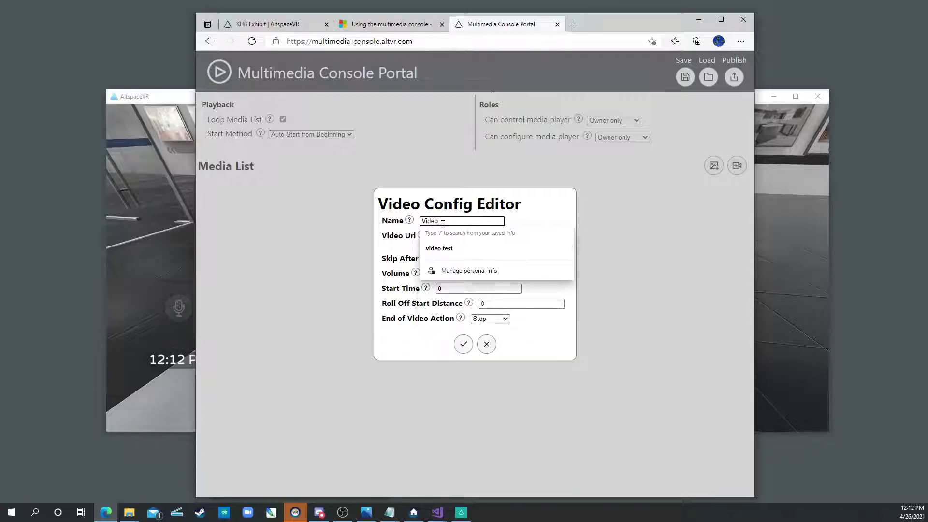
{"action": "type", "text": "1"}
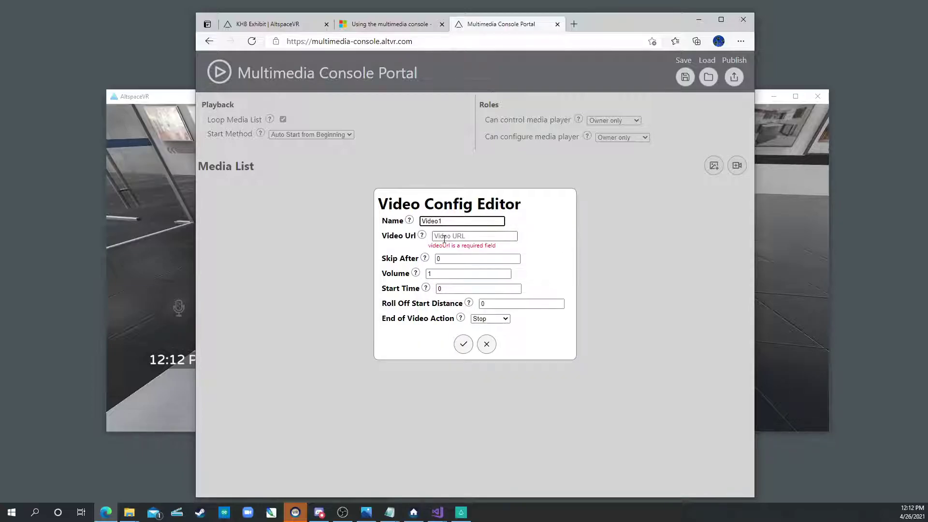
{"action": "left_click", "coordinate": [444, 237]}
{"action": "key", "text": "ctrl+v"}
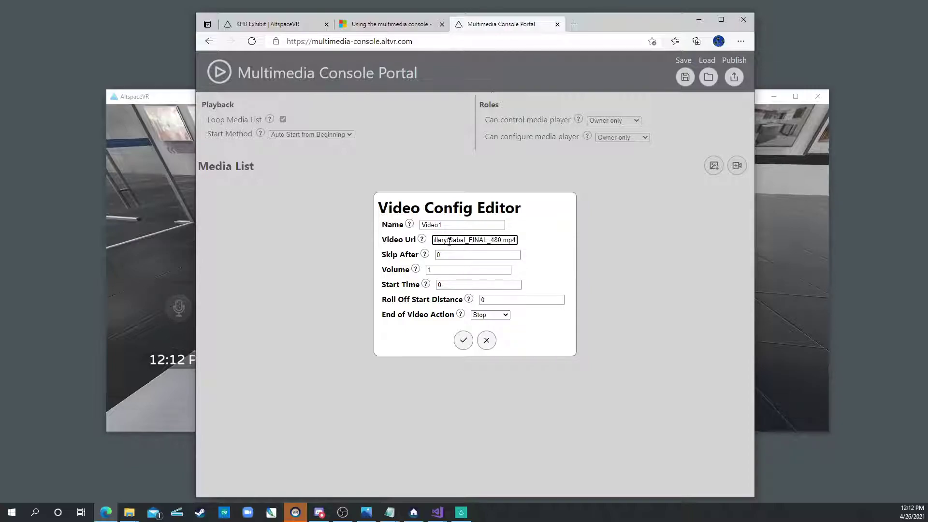
{"action": "left_click_drag", "start_coordinate": [449, 240], "coordinate": [508, 241]}
{"action": "left_click", "coordinate": [129, 512]}
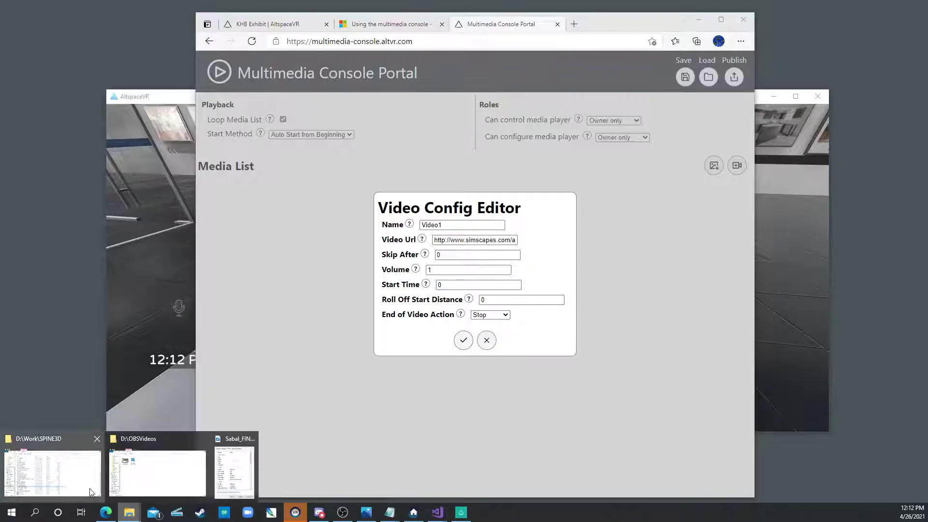
Step: Check in D:\Work\SPINE3D that Sabal_FINAL_480.mp4 runs 1 minute 44 seconds, then return to the portal
{"action": "left_click", "coordinate": [52, 473]}
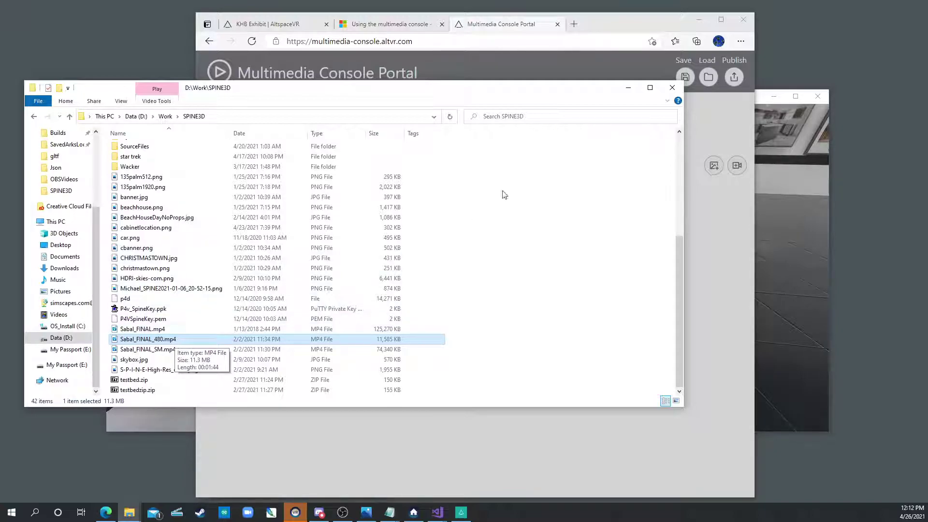
{"action": "left_click", "coordinate": [607, 18]}
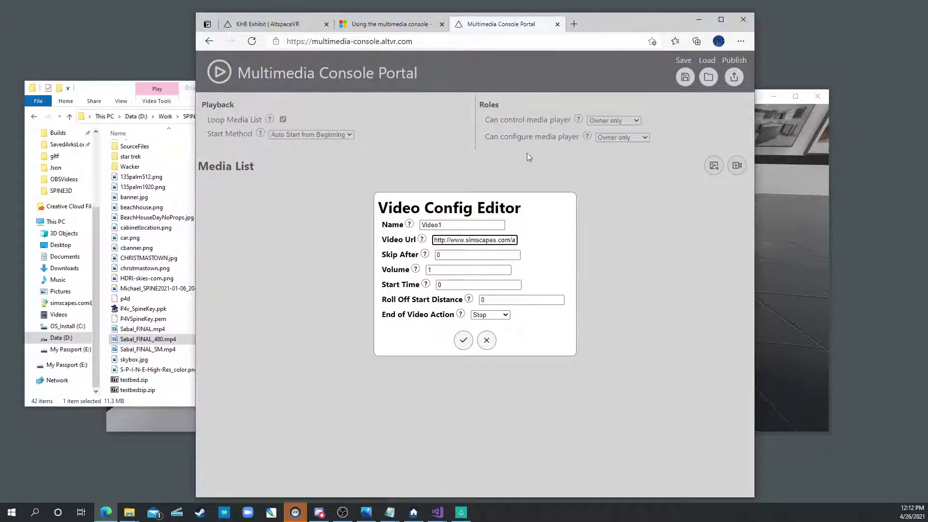
Step: Give Video1 skip after 104, volume .5 and Loop at video end, then add it to the list
{"action": "double_click", "coordinate": [444, 253]}
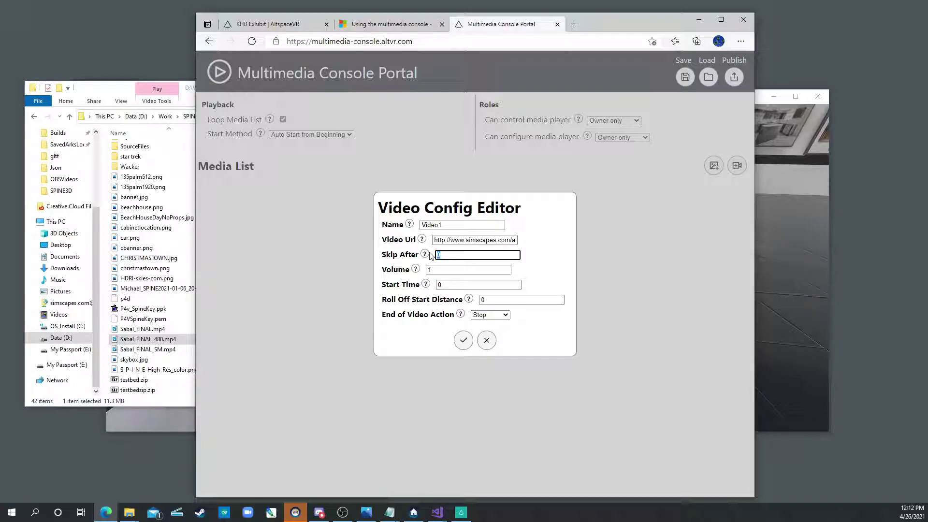
{"action": "type", "text": "104"}
{"action": "key", "text": "Tab"}
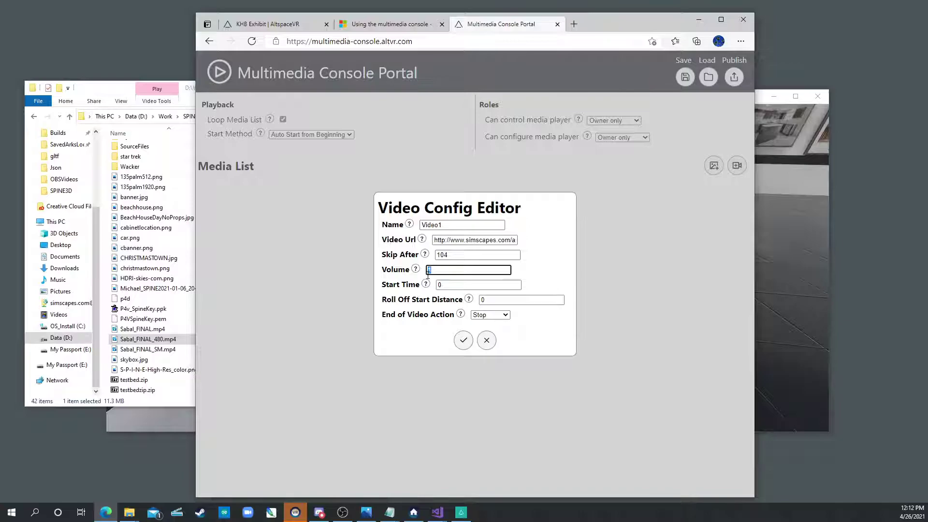
{"action": "type", "text": ".5"}
{"action": "left_click", "coordinate": [492, 317]}
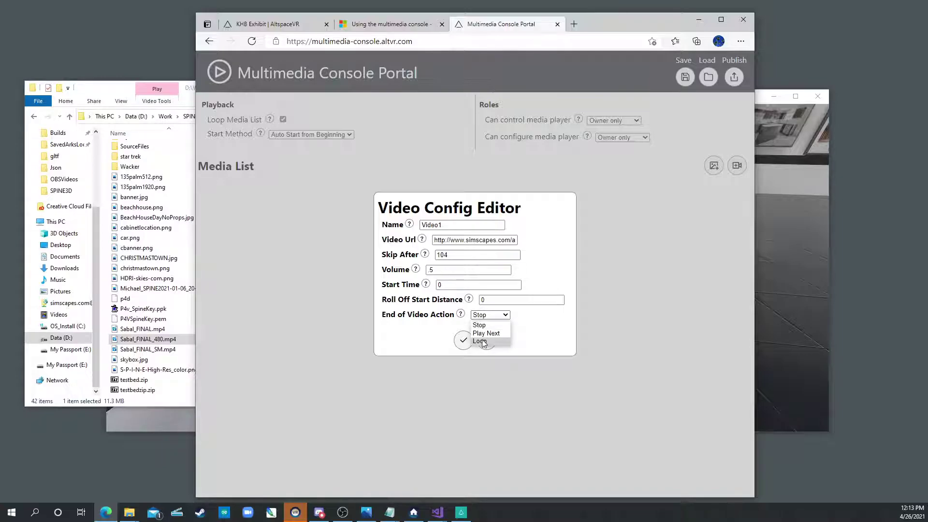
{"action": "left_click", "coordinate": [482, 340]}
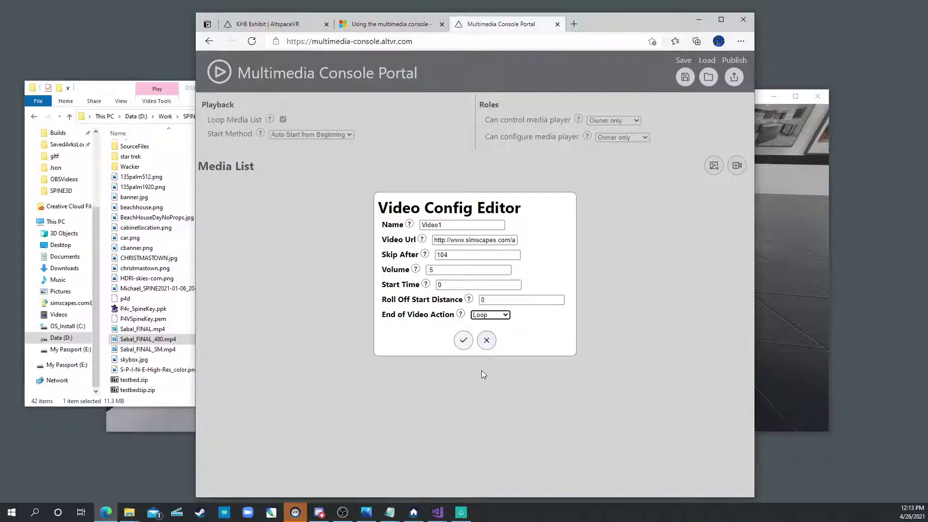
{"action": "double_click", "coordinate": [441, 255]}
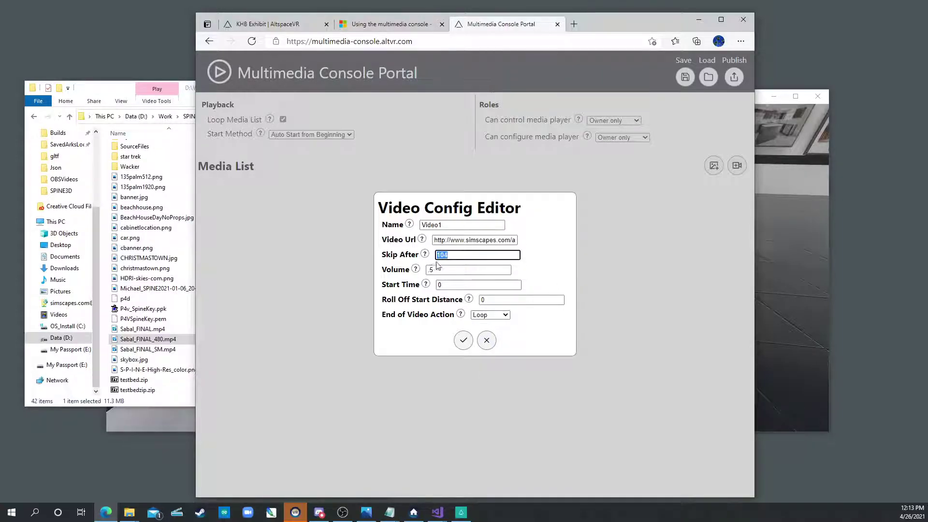
{"action": "left_click", "coordinate": [462, 342]}
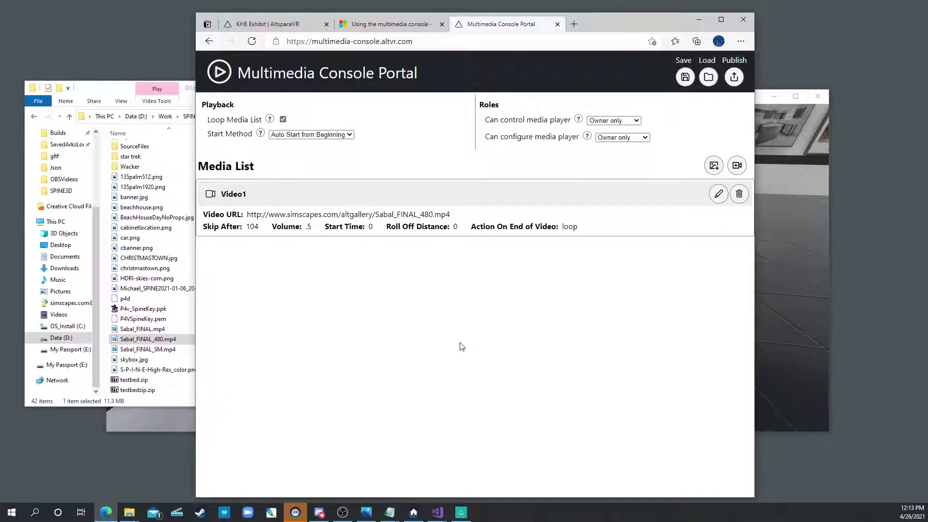
Step: Publish the playlist and copy the newly issued config code to the clipboard
{"action": "left_click", "coordinate": [735, 77]}
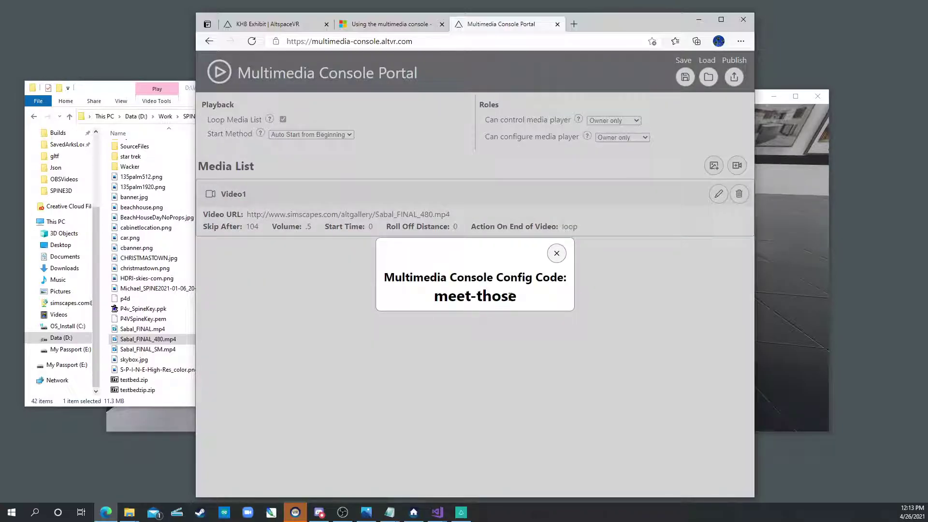
{"action": "left_click_drag", "start_coordinate": [518, 296], "coordinate": [438, 296]}
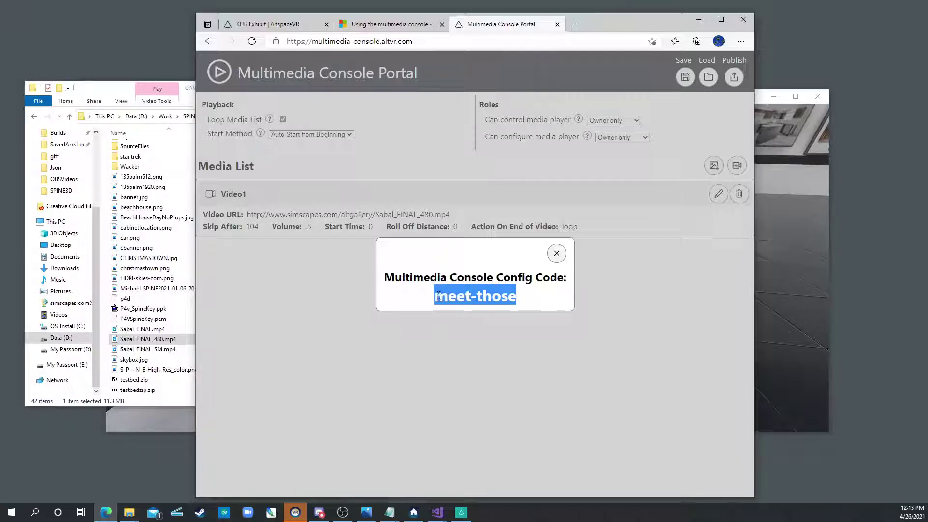
{"action": "right_click", "coordinate": [455, 295]}
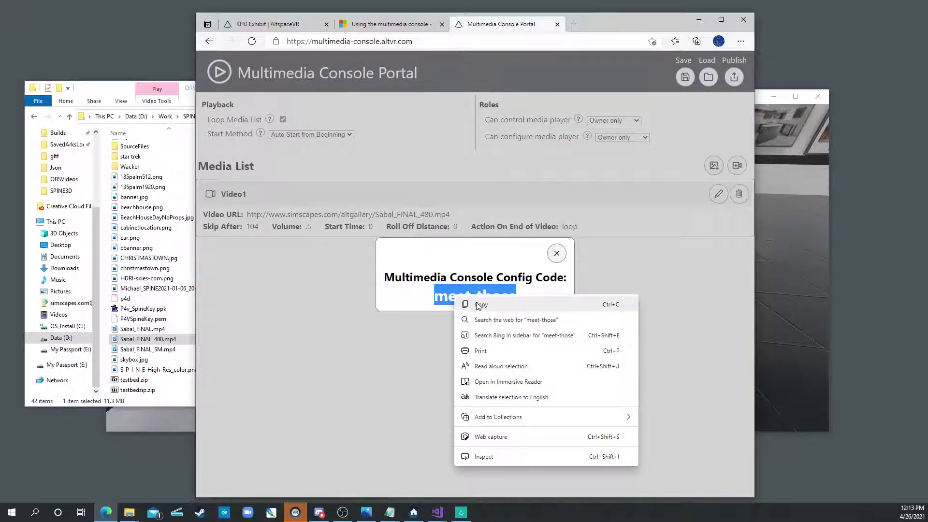
{"action": "left_click", "coordinate": [478, 305]}
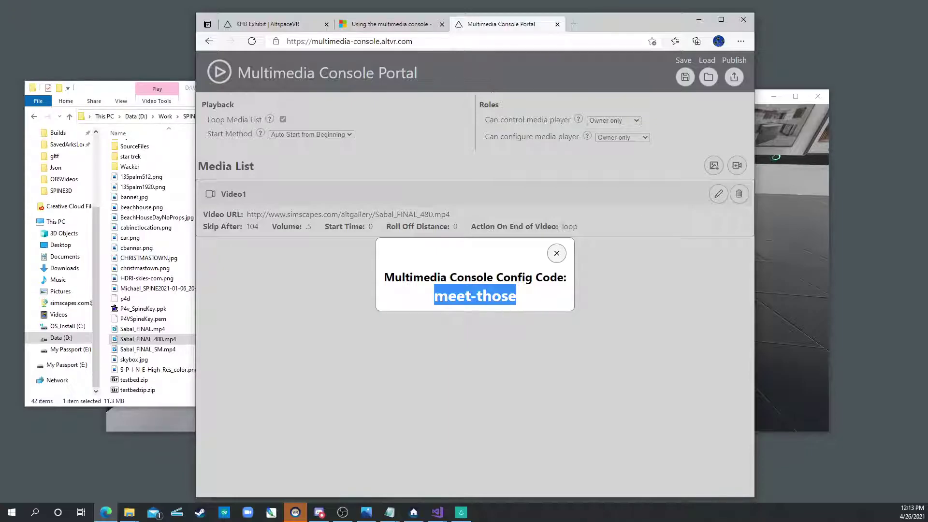
Step: Paste the new config code into the AltspaceVR media console prompt, confirm, and face the screen playing the Sabal video
{"action": "left_click", "coordinate": [776, 157]}
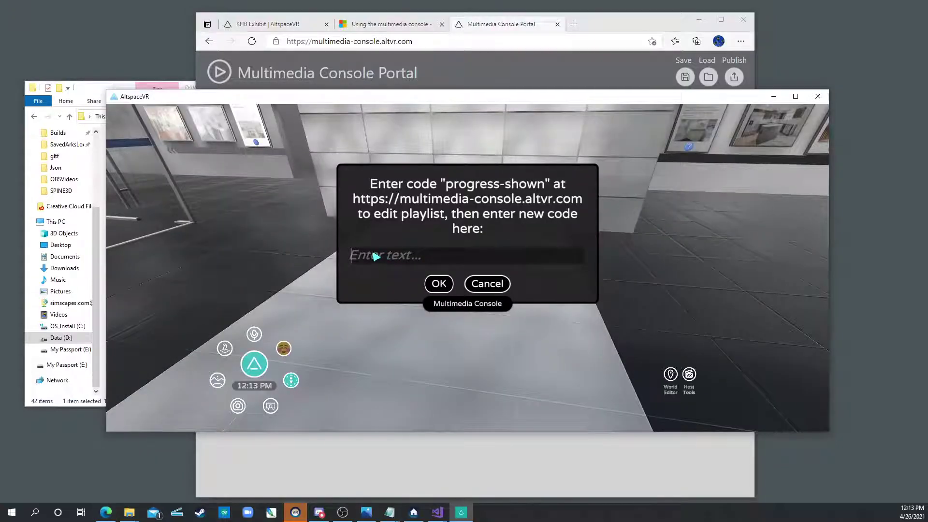
{"action": "key", "text": "ctrl+v"}
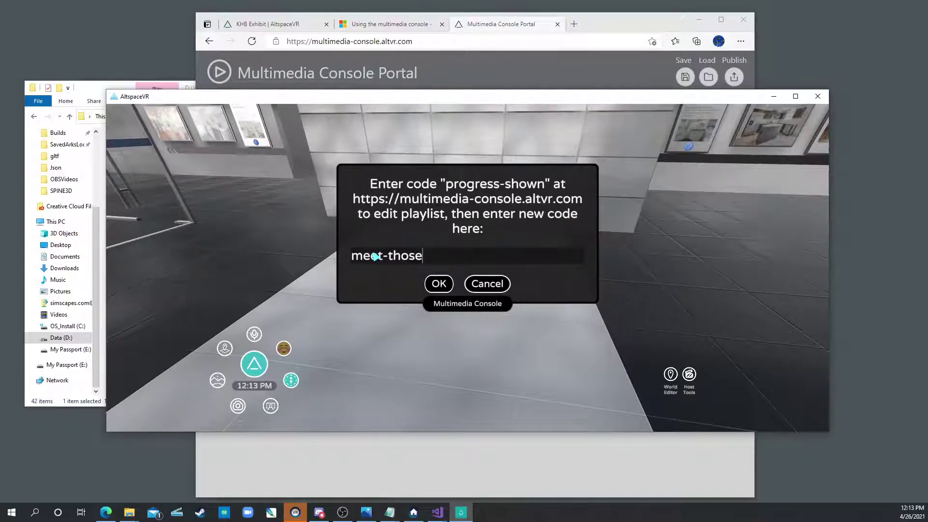
{"action": "left_click", "coordinate": [438, 290]}
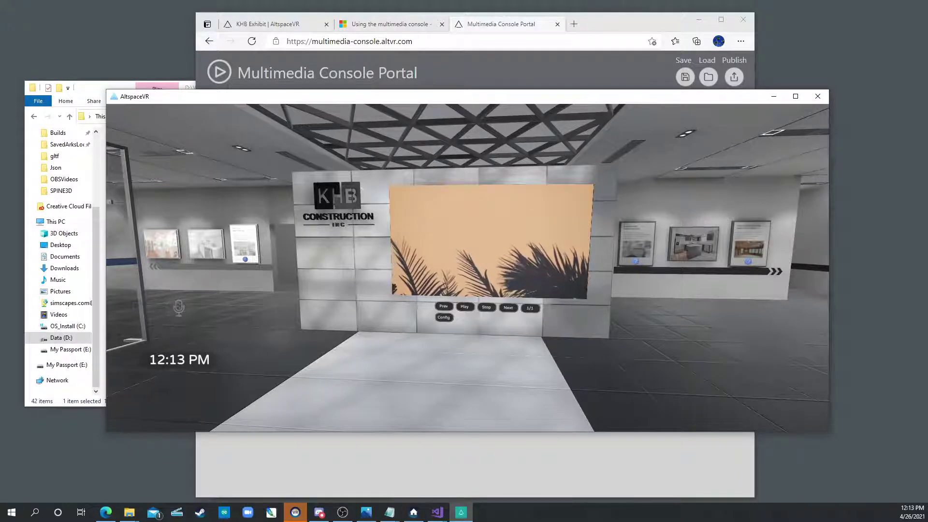
{"action": "key", "text": "Left"}
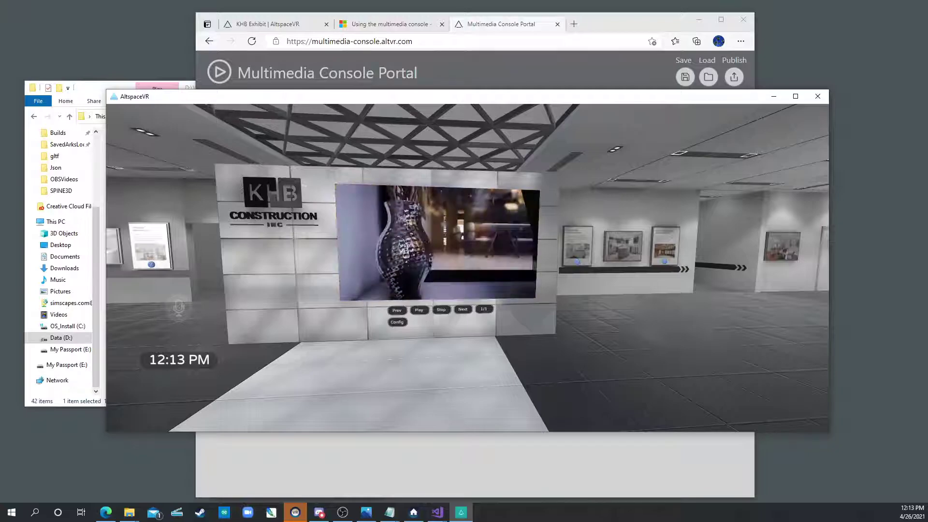
Step: Back in the portal, change Video1's volume to .01
{"action": "key", "text": "alt+Tab"}
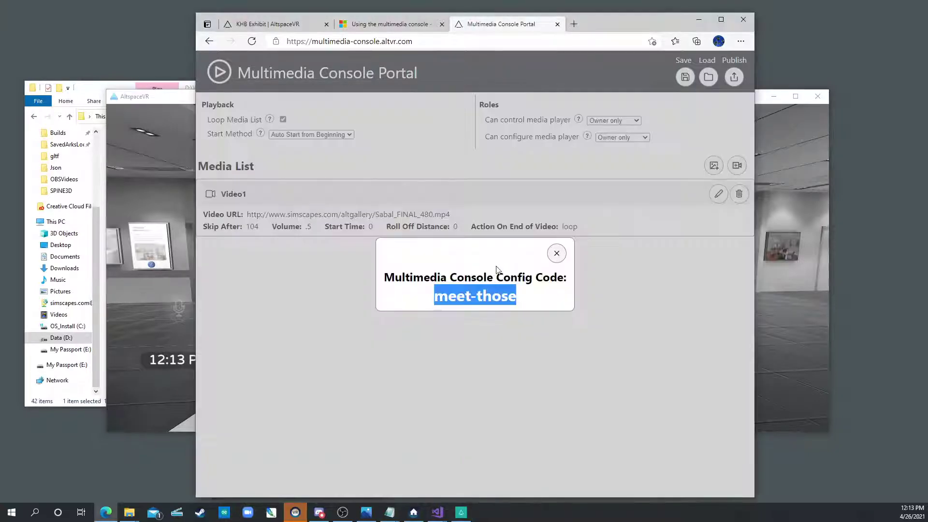
{"action": "left_click", "coordinate": [556, 253]}
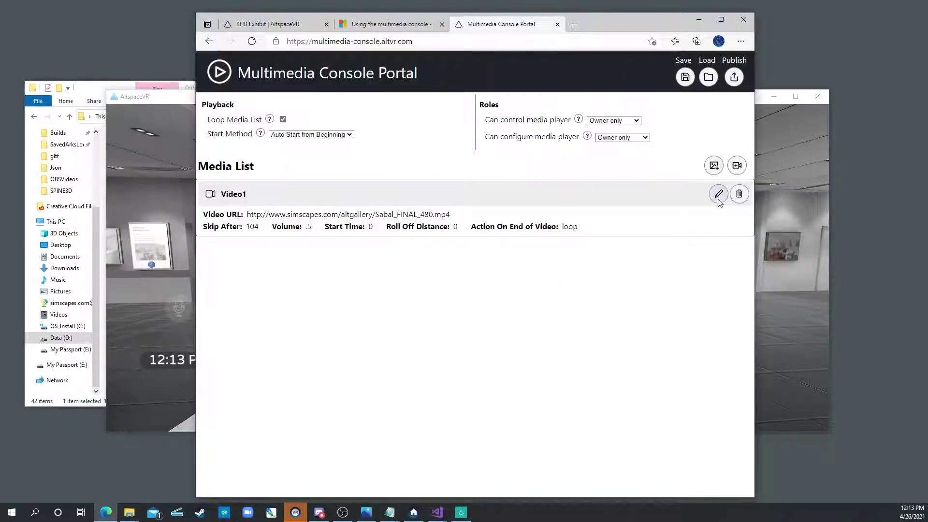
{"action": "left_click", "coordinate": [720, 195]}
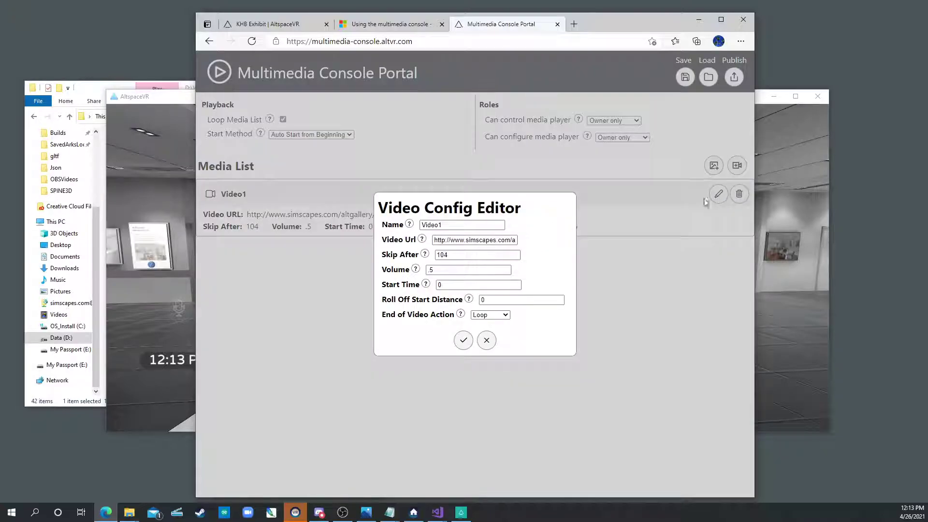
{"action": "double_click", "coordinate": [437, 269]}
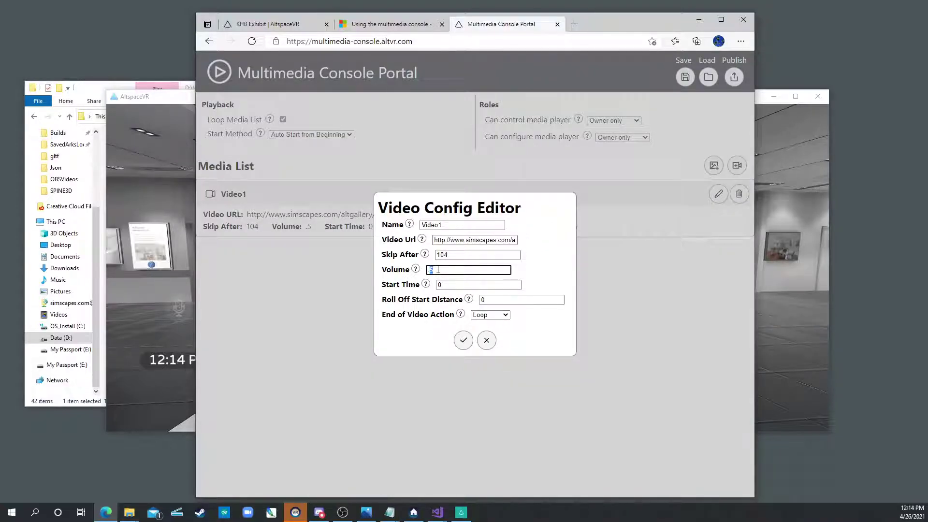
{"action": "type", "text": ".01"}
{"action": "left_click", "coordinate": [463, 340]}
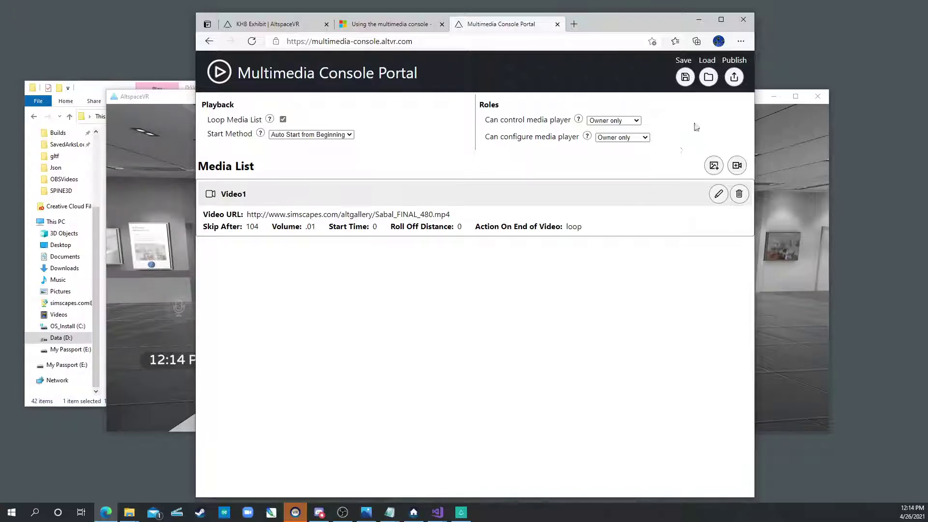
Step: Republish the playlist and select the fresh config code
{"action": "left_click", "coordinate": [733, 80]}
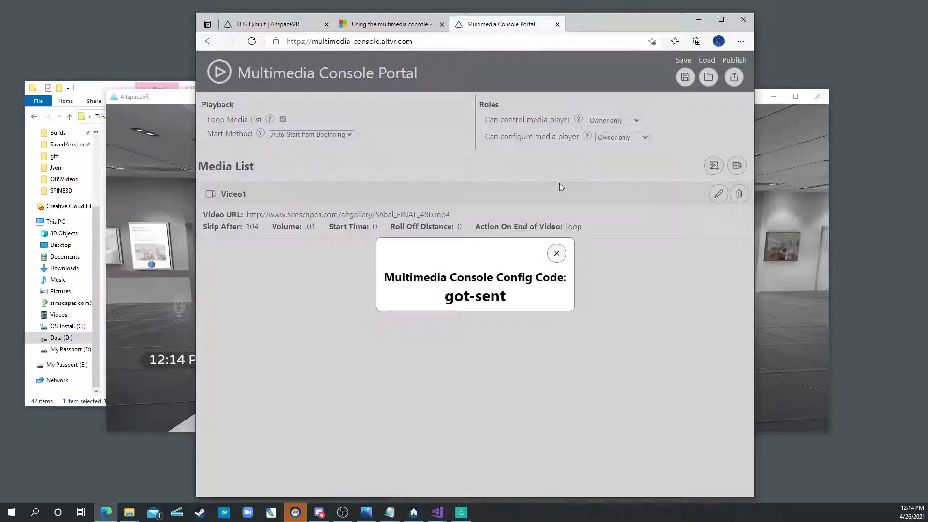
{"action": "left_click_drag", "start_coordinate": [500, 298], "coordinate": [440, 297]}
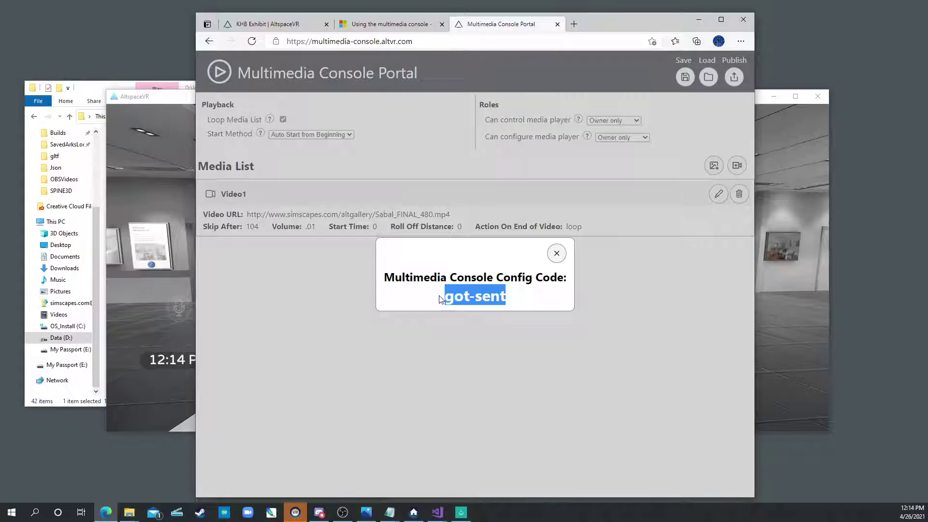
{"action": "left_click", "coordinate": [184, 329]}
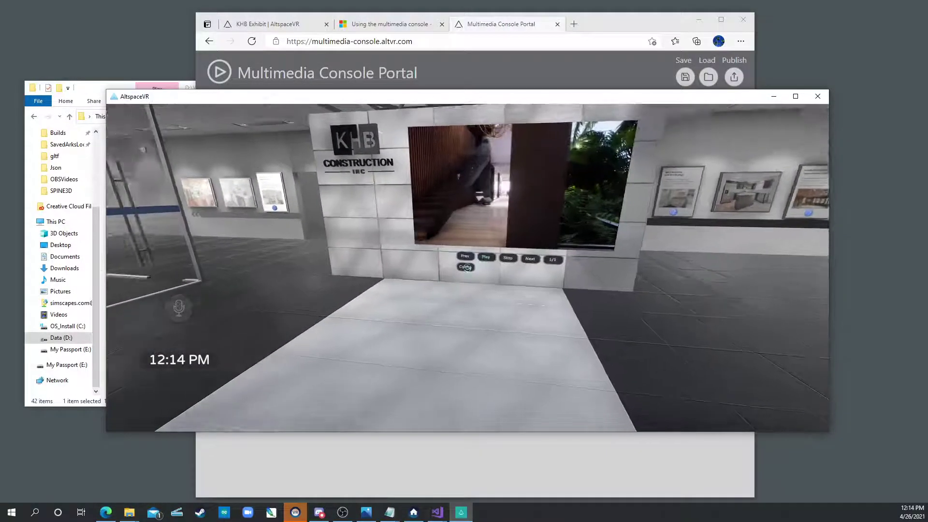
Step: Paste the republished config code into the media console's Config prompt, confirm, and step back to view the screen
{"action": "left_click", "coordinate": [467, 267]}
{"action": "key", "text": "ctrl+v"}
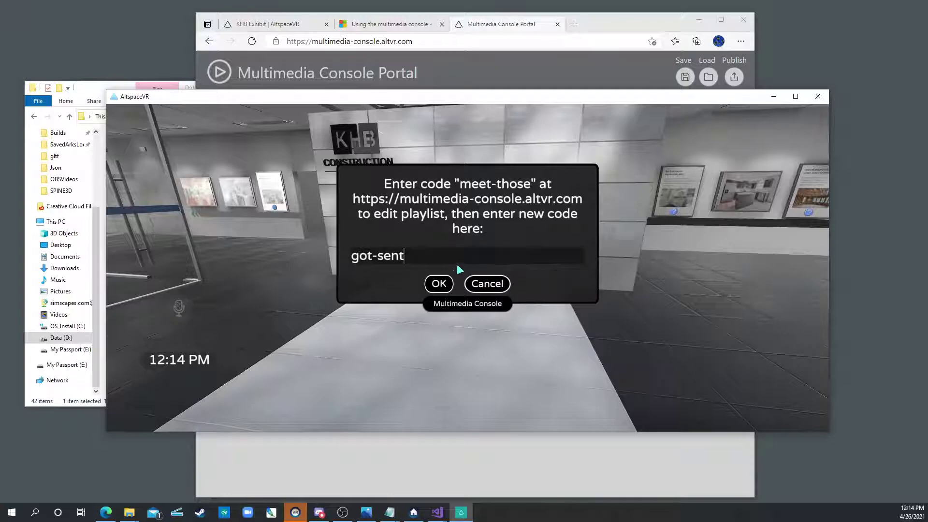
{"action": "left_click", "coordinate": [438, 284]}
{"action": "key", "text": "s"}
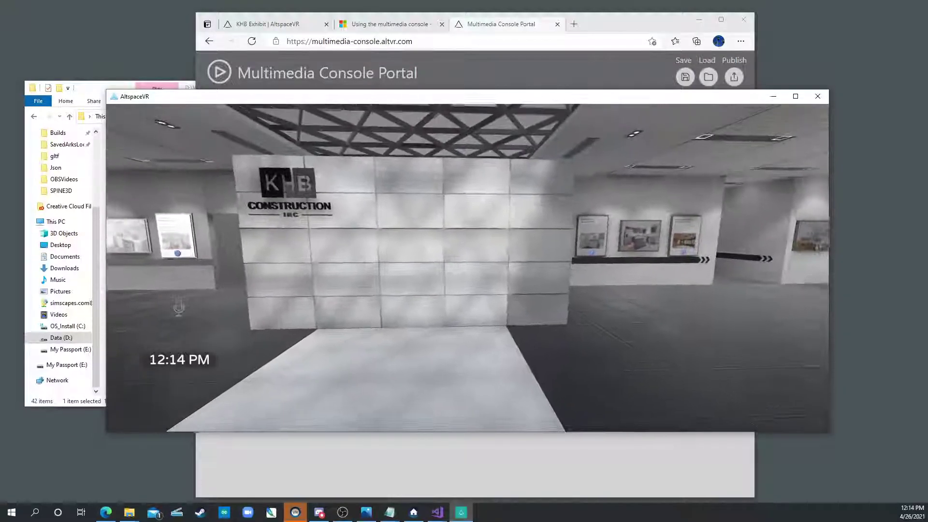